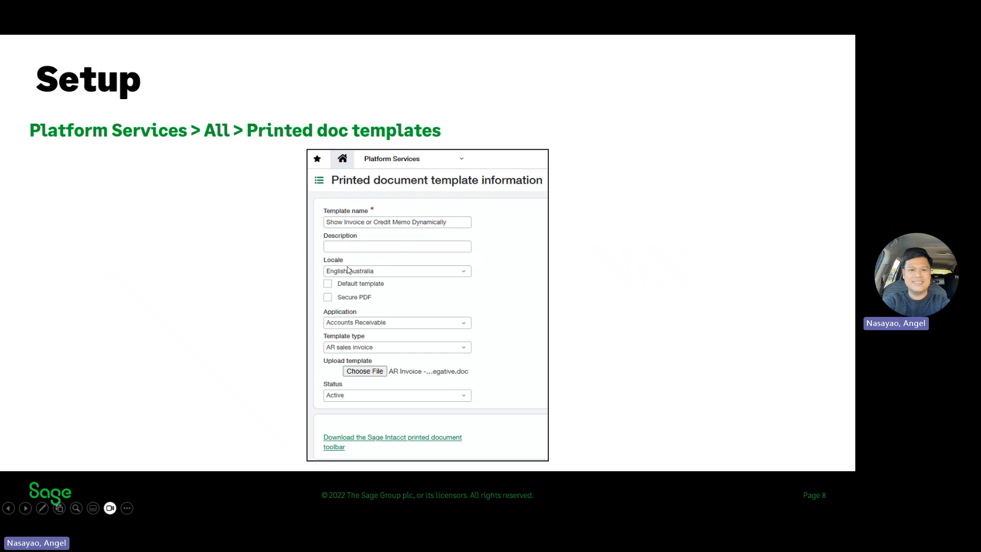
click(367, 341)
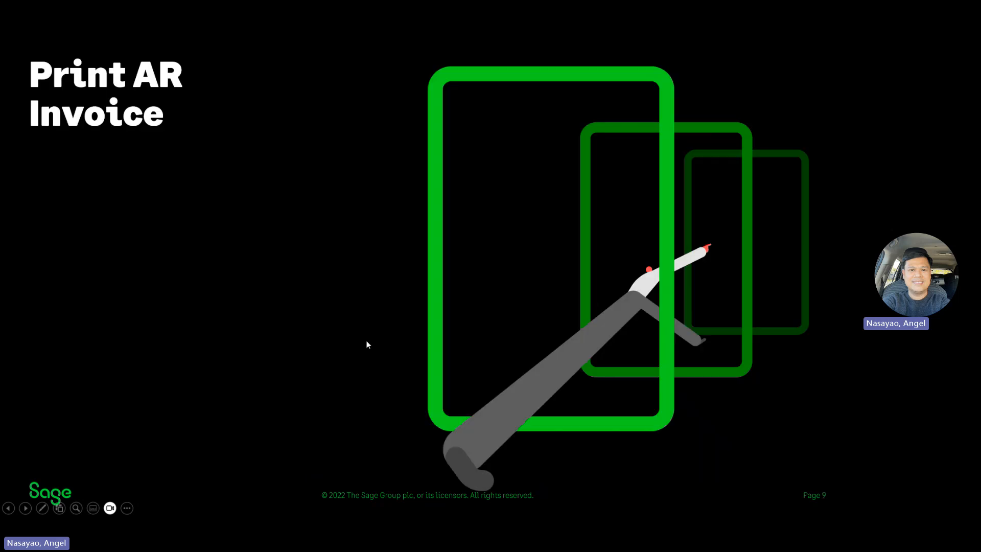
click(367, 344)
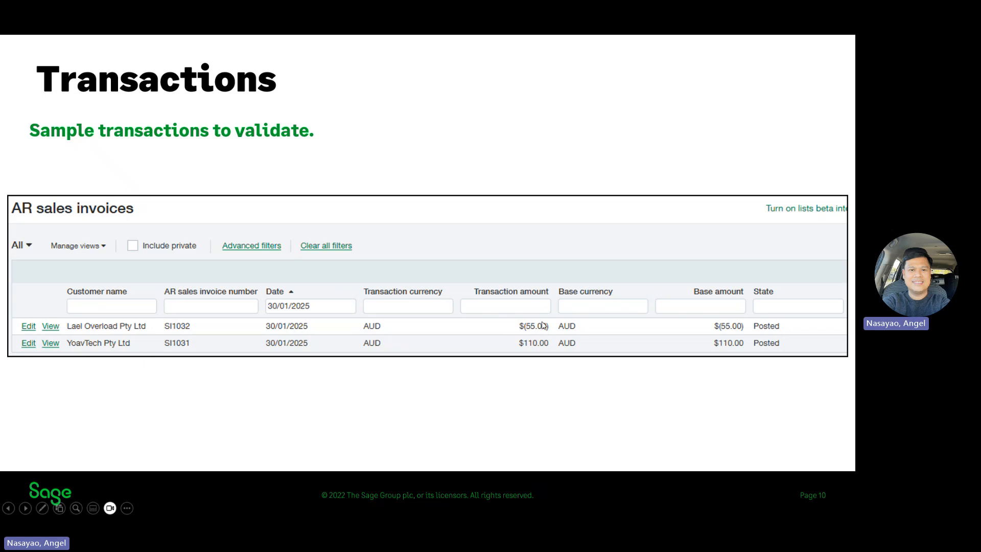
click(524, 341)
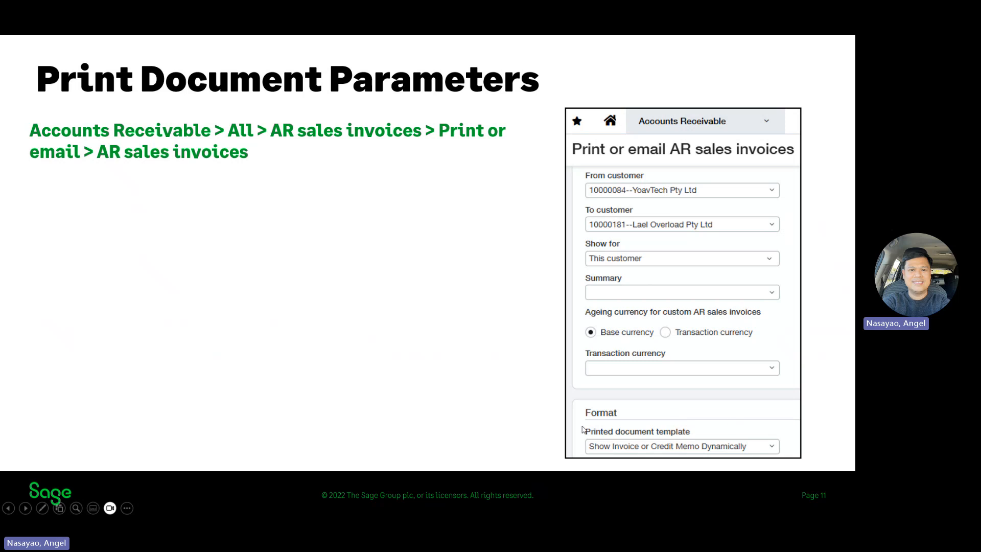
click(801, 363)
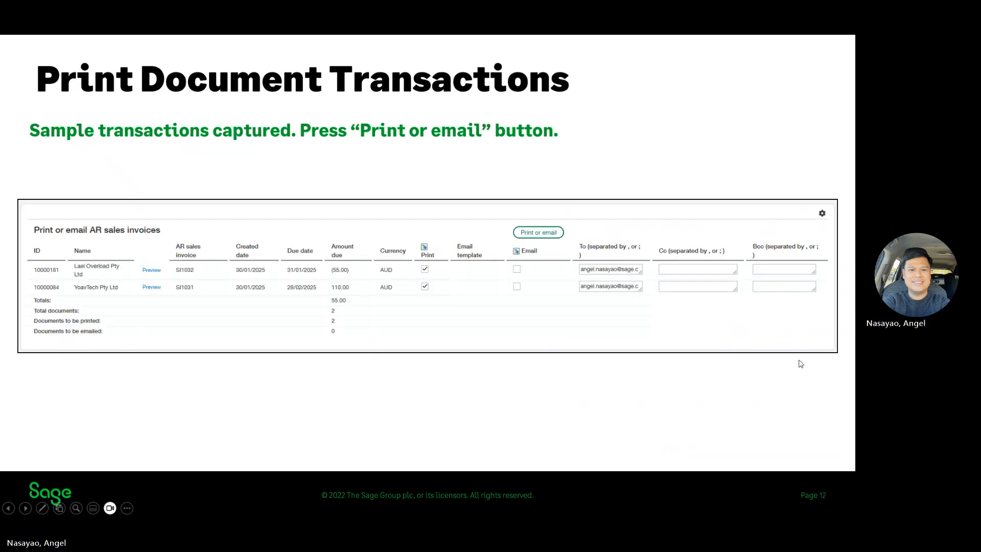
click(801, 364)
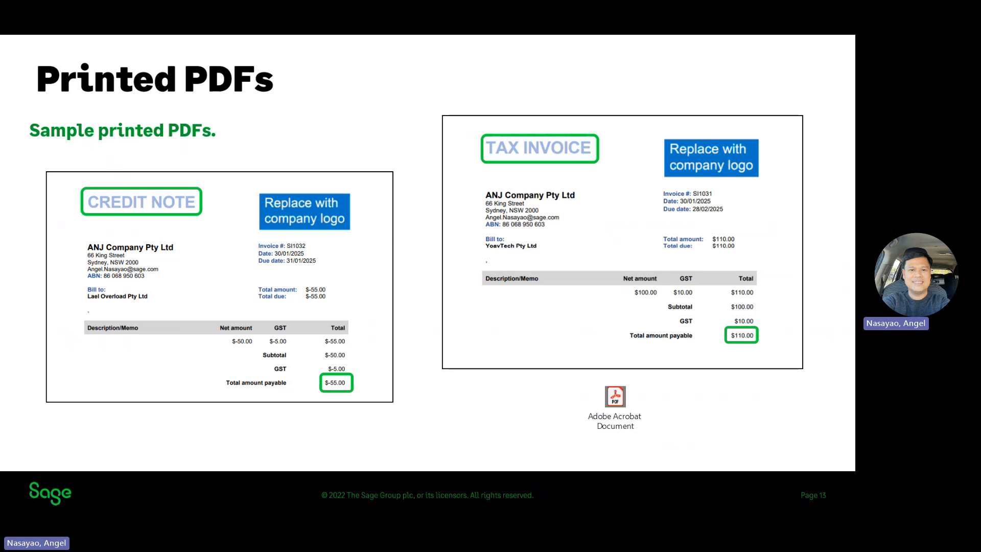
Switch to the Word invoice template and open its header for editing at the CREDIT NOTE title
key(alt+Tab)
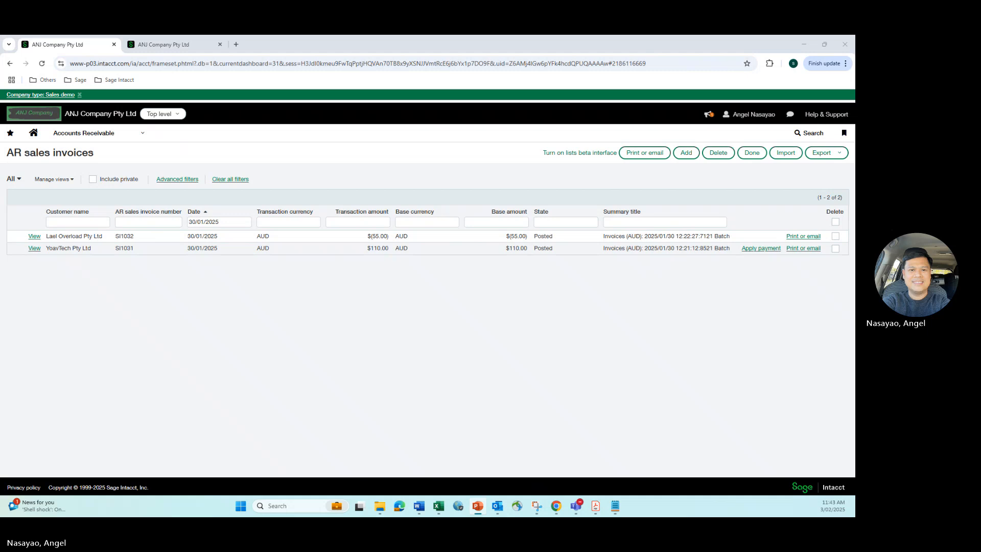
key(alt+Tab)
key(alt+Tab)
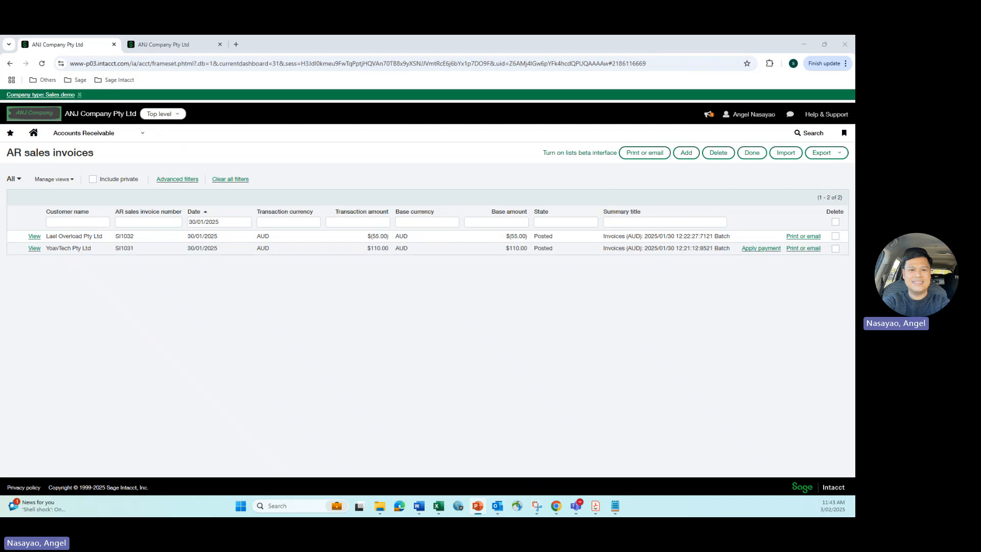
key(alt+Tab)
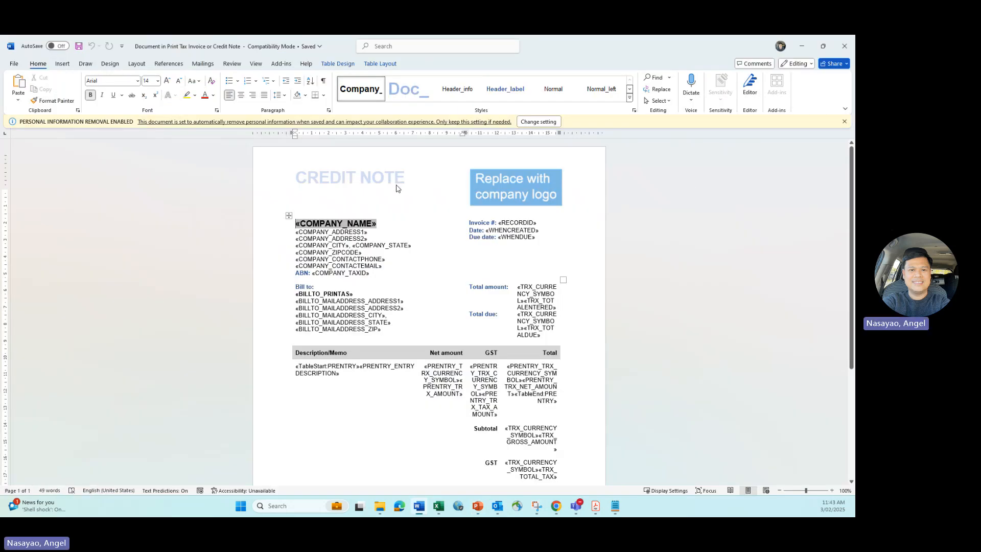
click(400, 203)
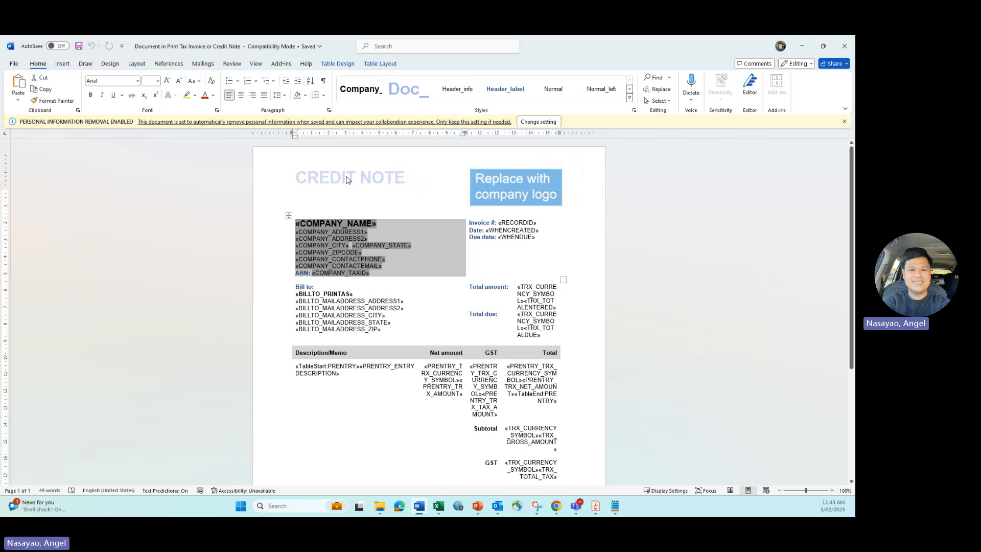
double_click(316, 183)
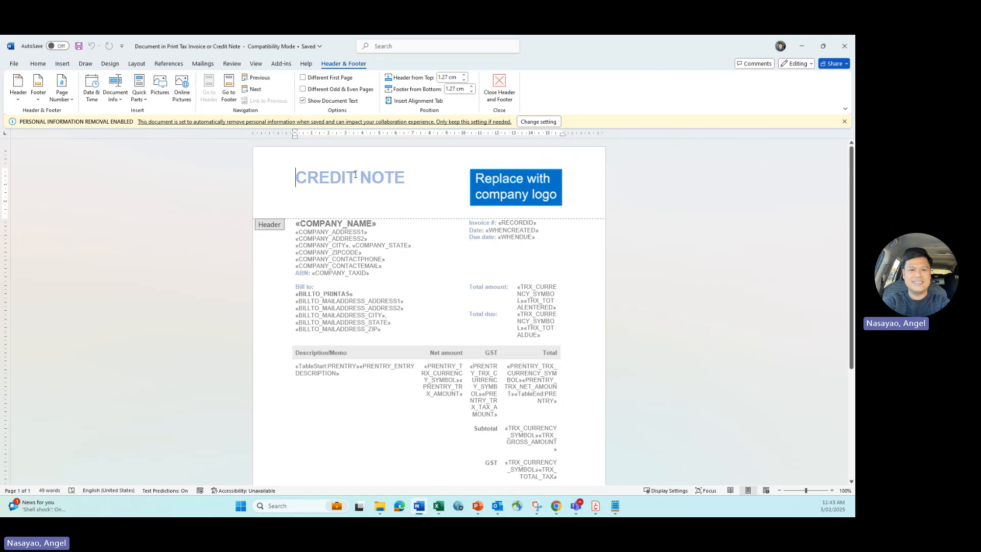
Show the template's field codes and examine the IF condition behind the header title
key(alt+F9)
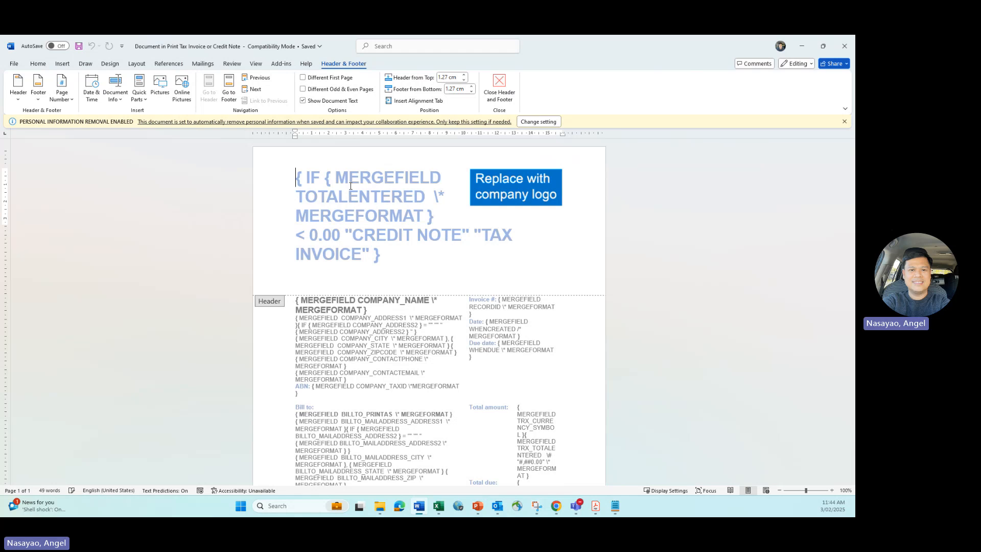
key(alt+F9)
key(alt+F9)
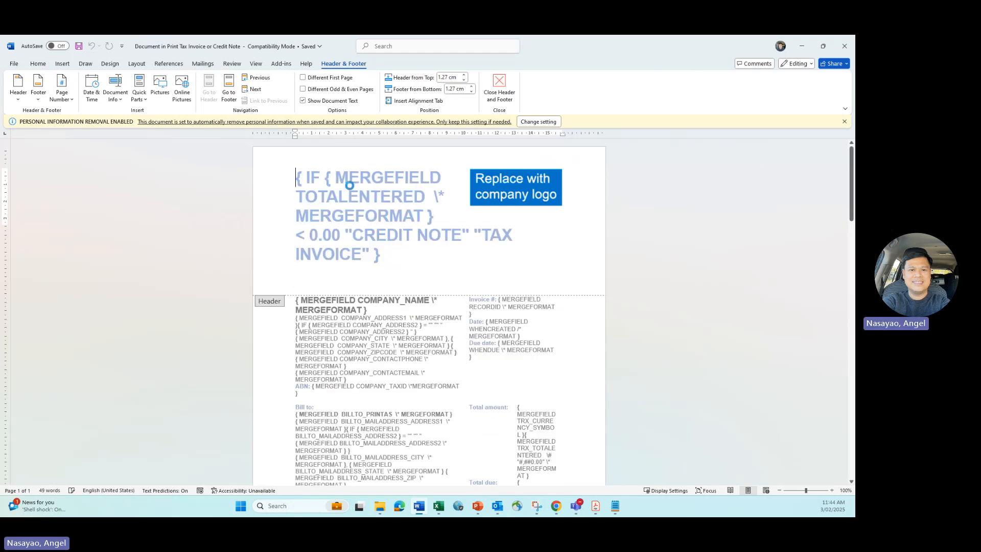
key(alt+F9)
key(alt+F9)
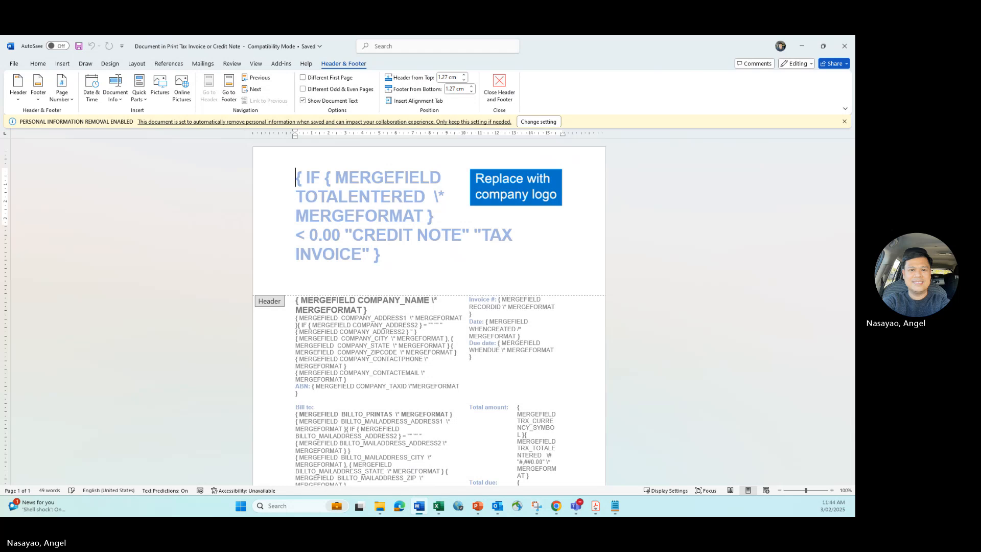
Switch to Sage Intacct, review the entries and invoice total of the Lael Overload Pty Ltd sales invoice, and return to the list
key(alt+Tab)
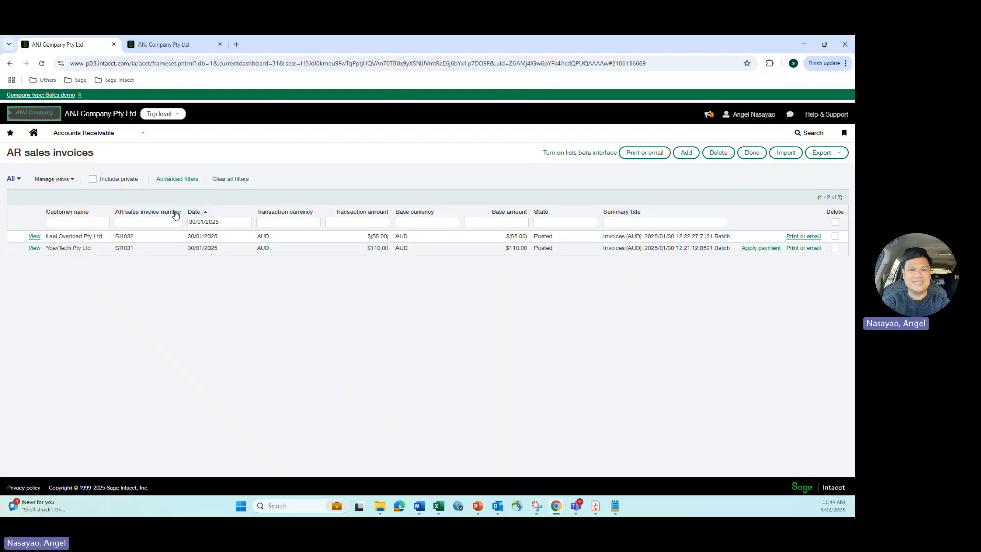
click(34, 240)
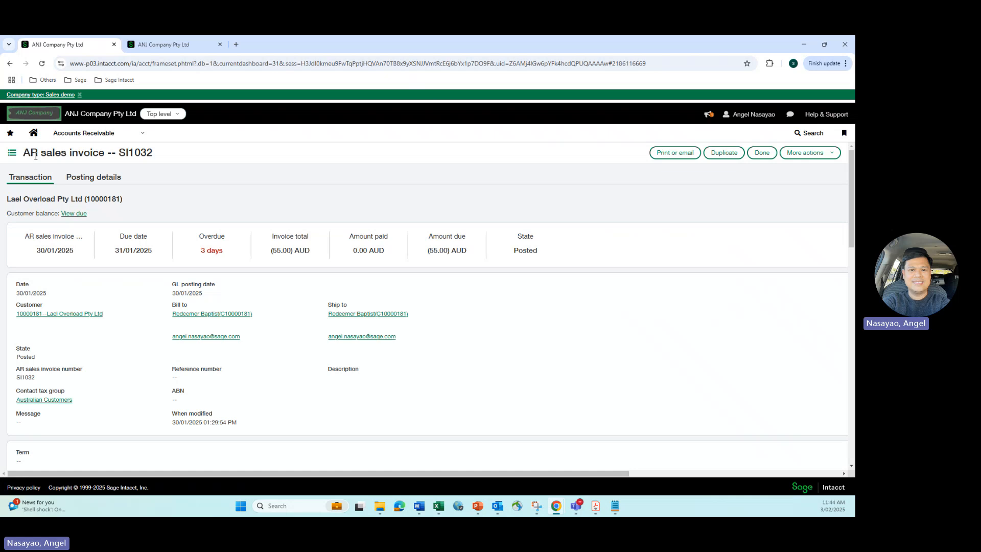
scroll(79, 187, down, 10)
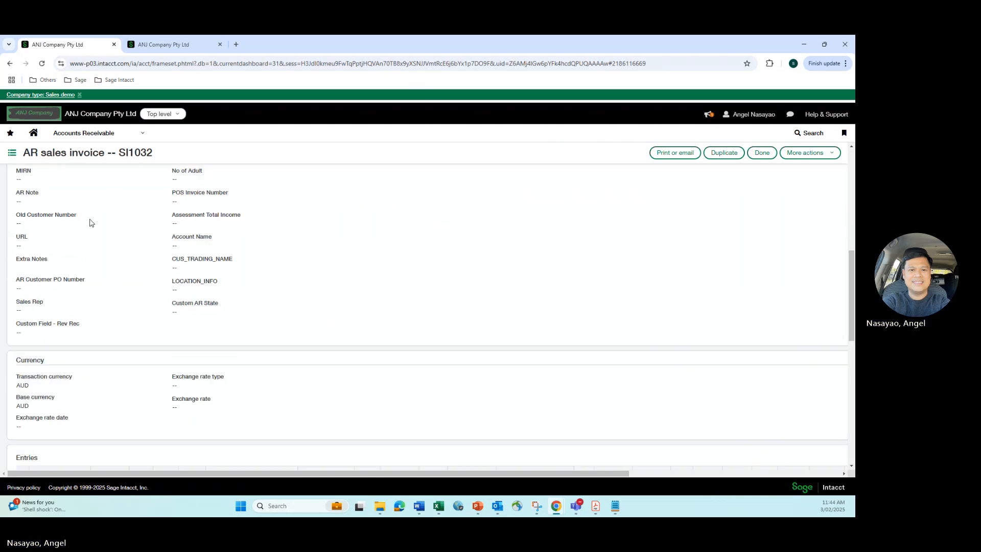
scroll(94, 242, down, 1)
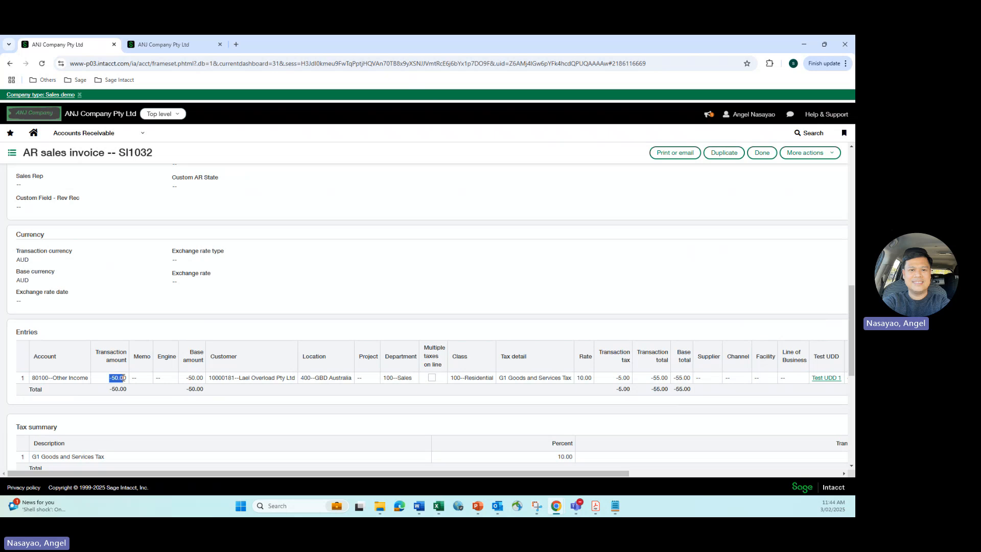
drag(109, 378, 127, 378)
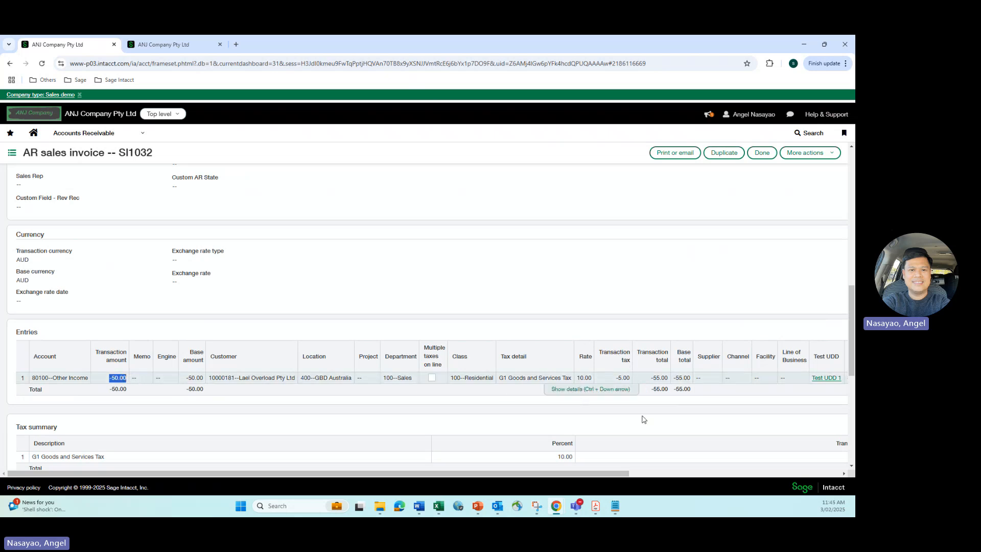
scroll(604, 344, up, 10)
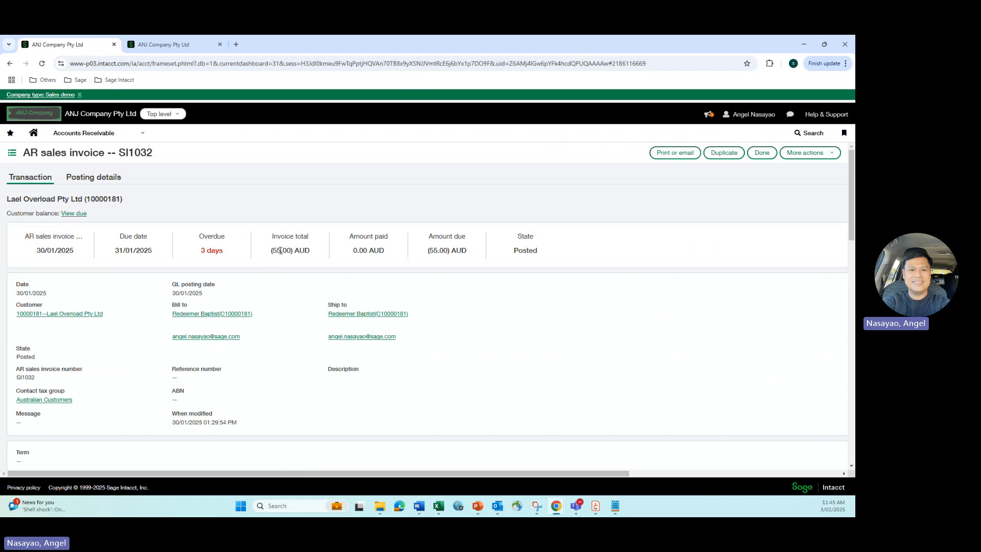
click(10, 63)
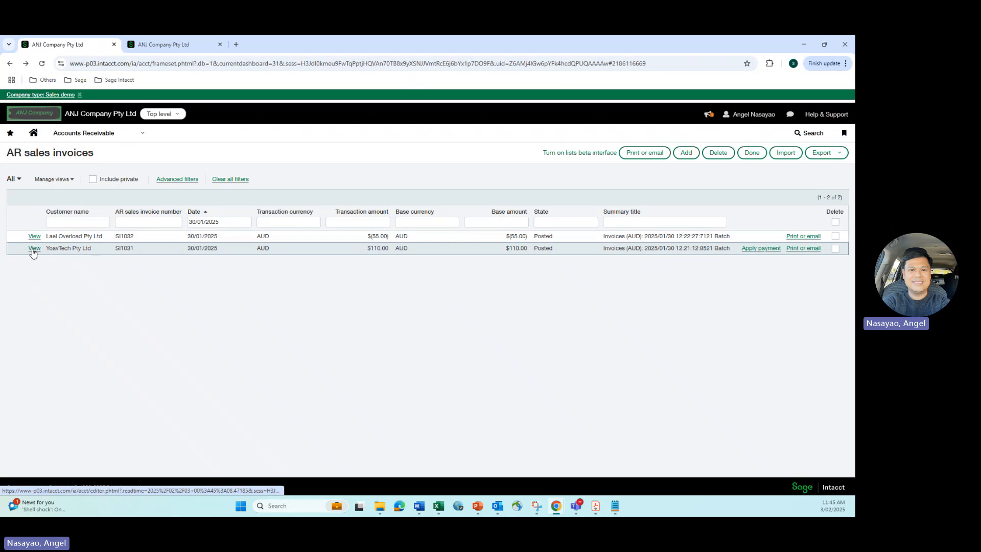
Review the entries and invoice total of the YoavTech Pty Ltd sales invoice, and return to the list
click(34, 249)
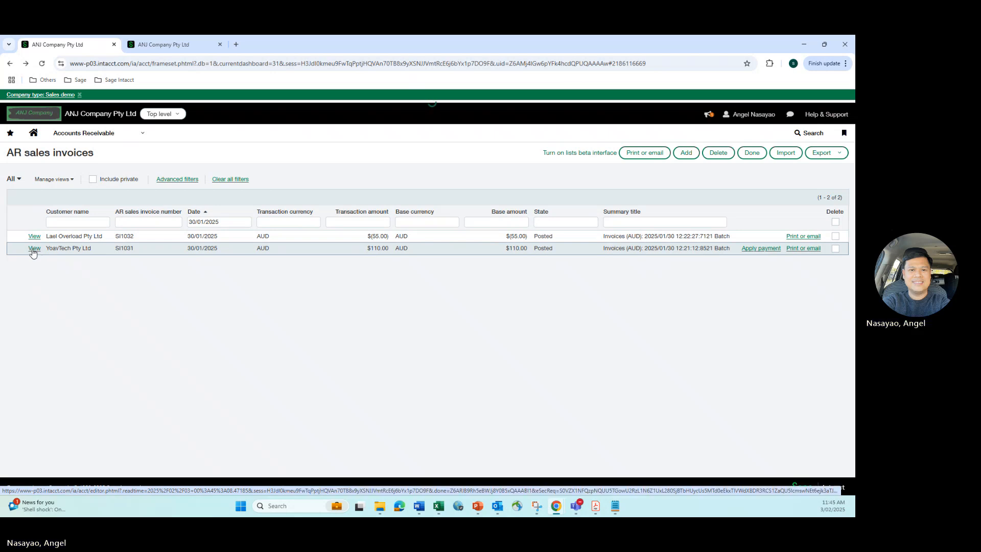
scroll(300, 287, down, 5)
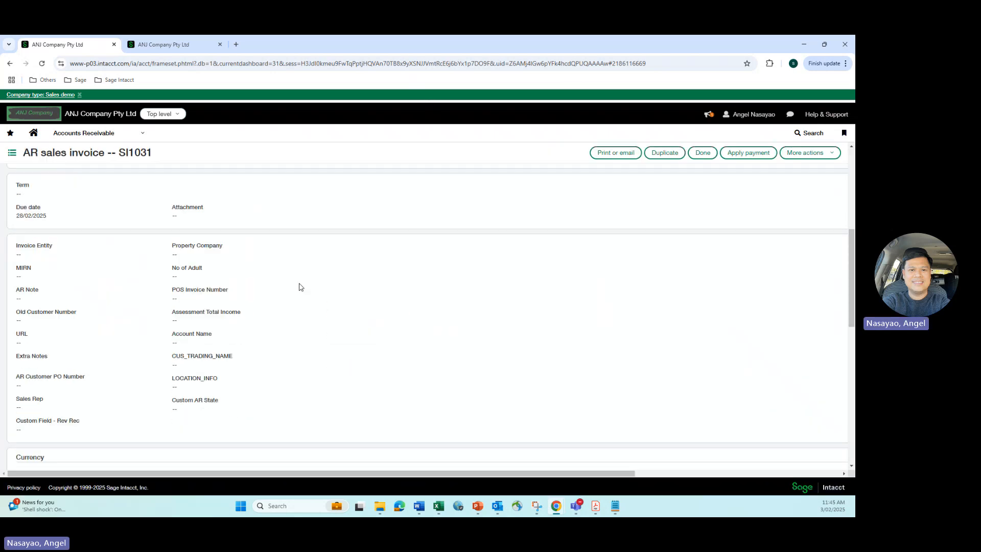
scroll(300, 287, down, 4)
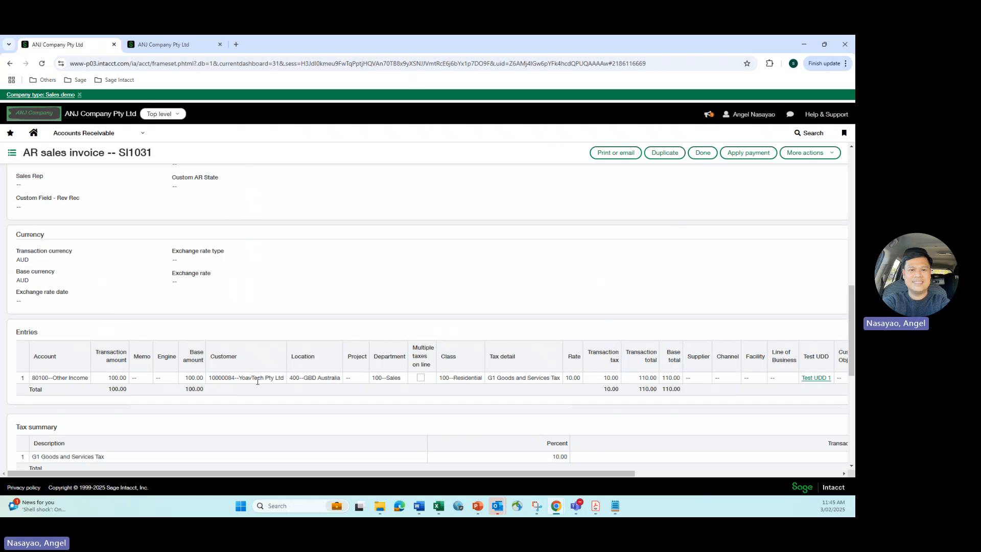
scroll(543, 329, up, 5)
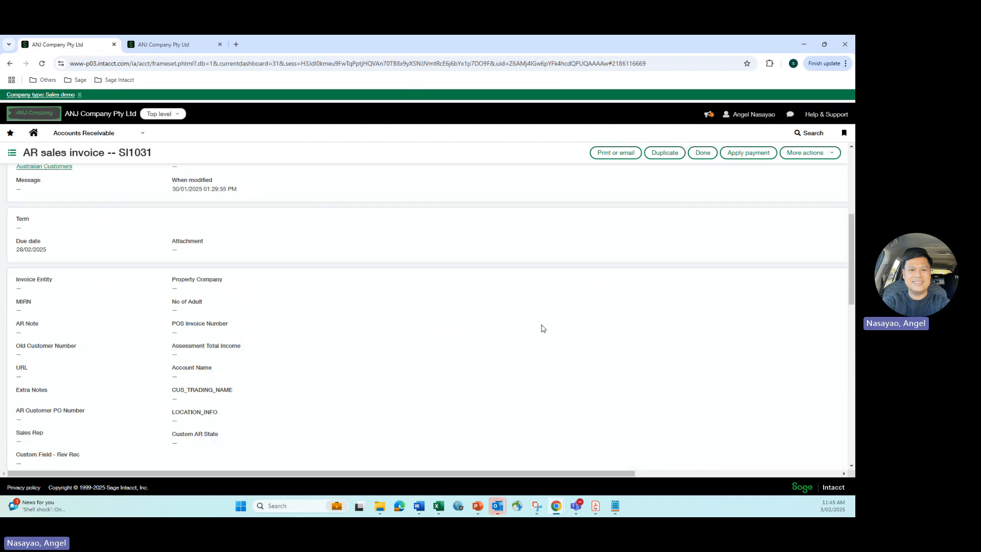
scroll(542, 329, up, 5)
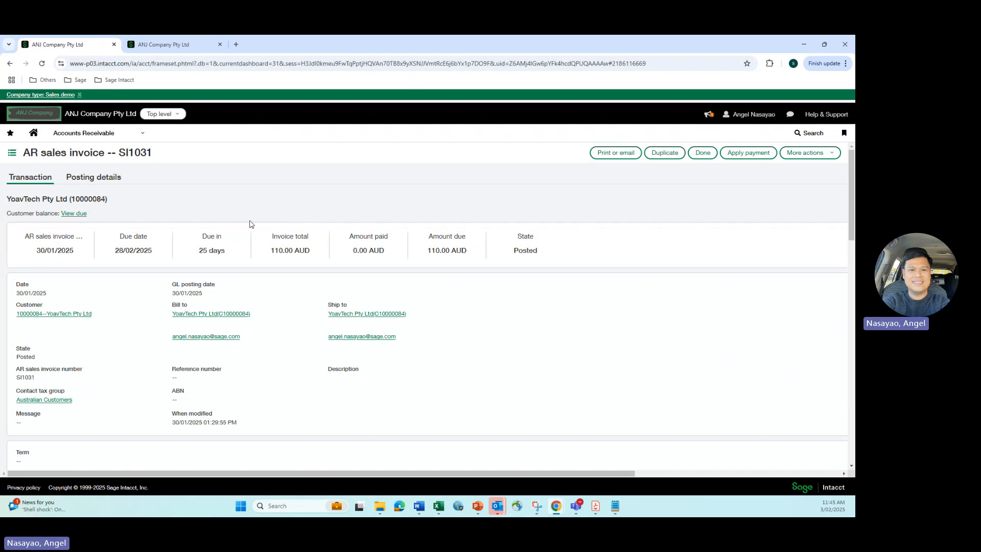
click(10, 63)
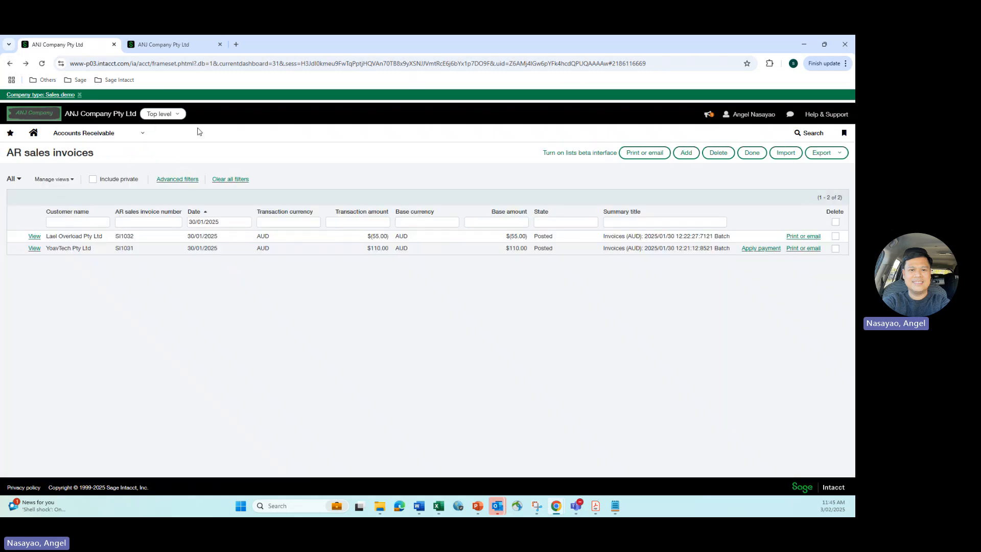
Open a fresh Accounts Receivable form for printing or emailing AR sales invoices in the second browser tab
click(177, 47)
scroll(192, 218, up, 3)
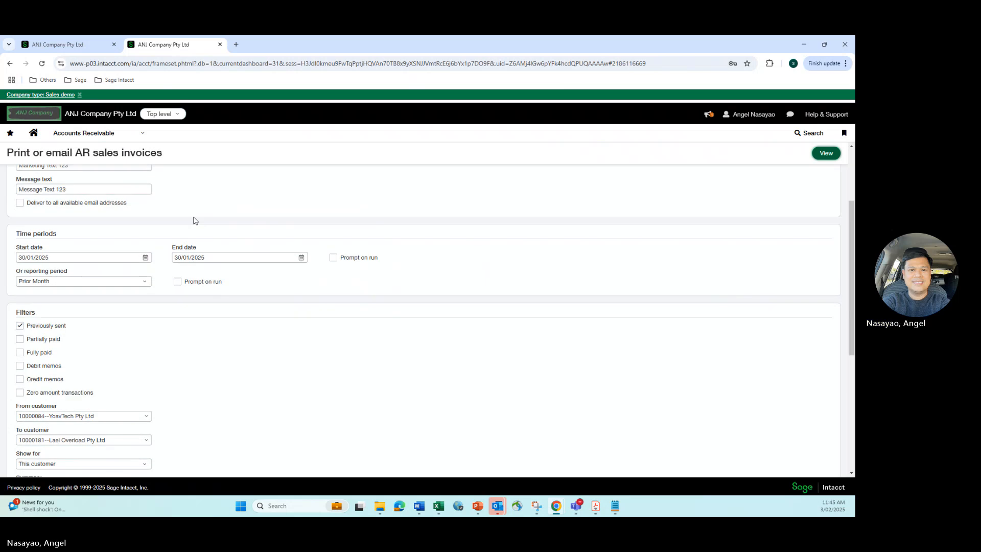
click(136, 132)
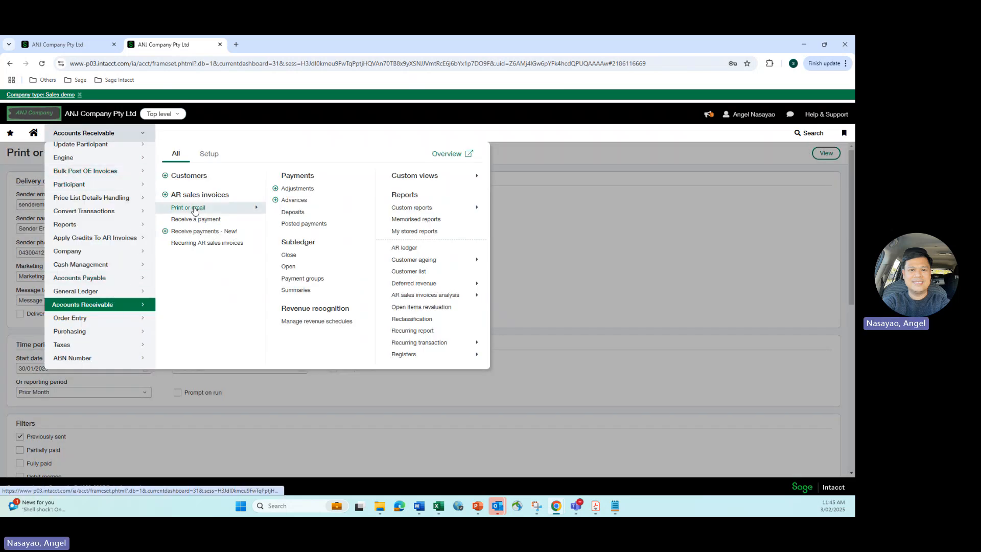
mouse_move(223, 210)
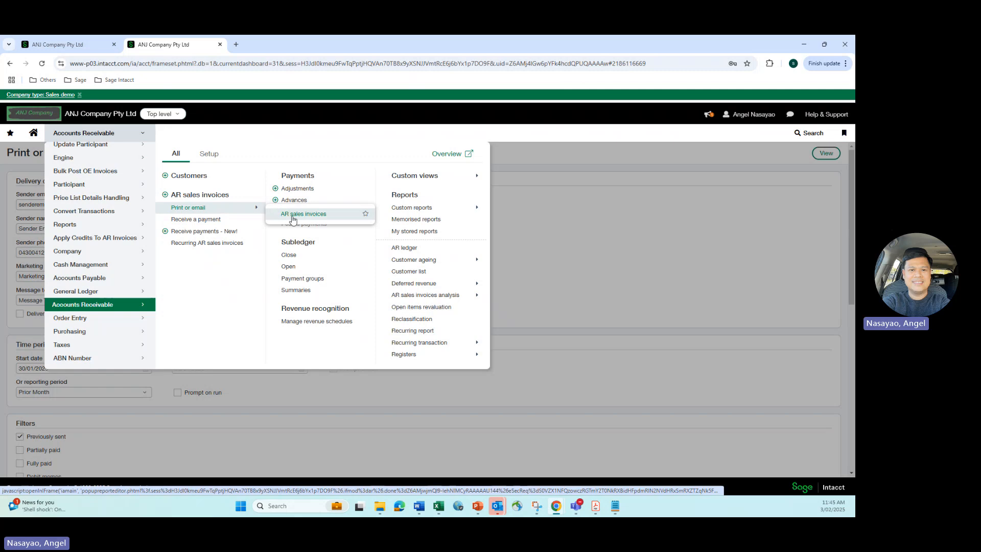
click(297, 215)
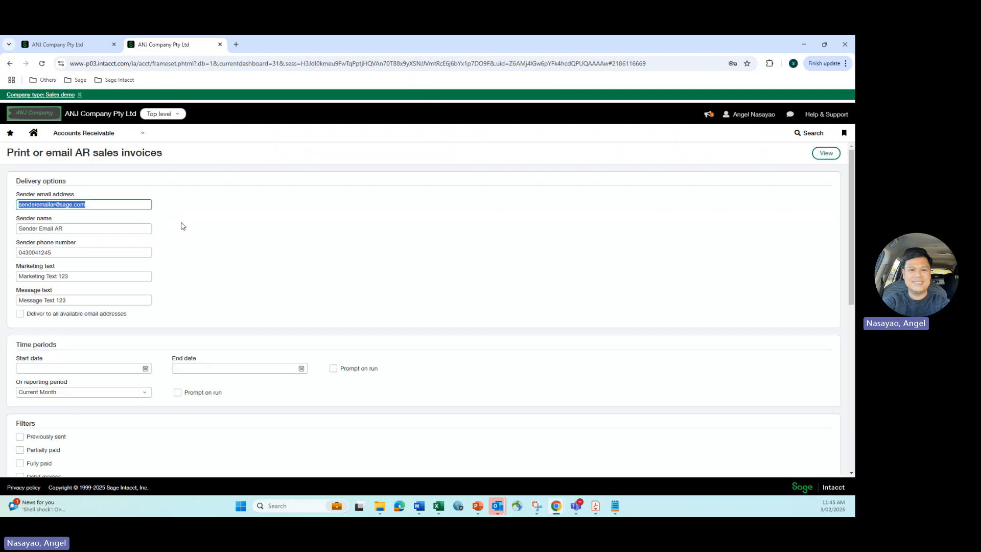
Set both the start date and end date of the time period to 30/01/2025
click(123, 368)
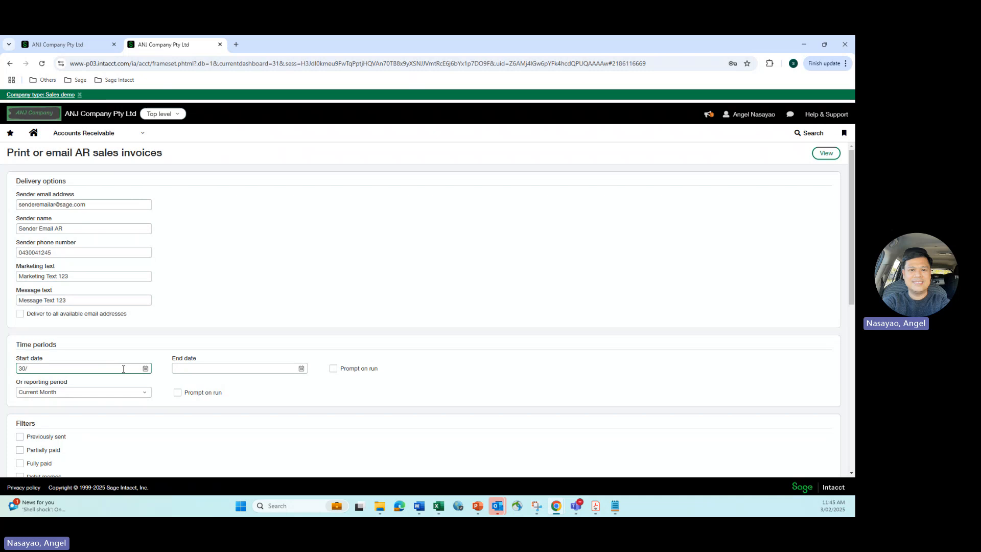
text(30/01/2025)
click(186, 368)
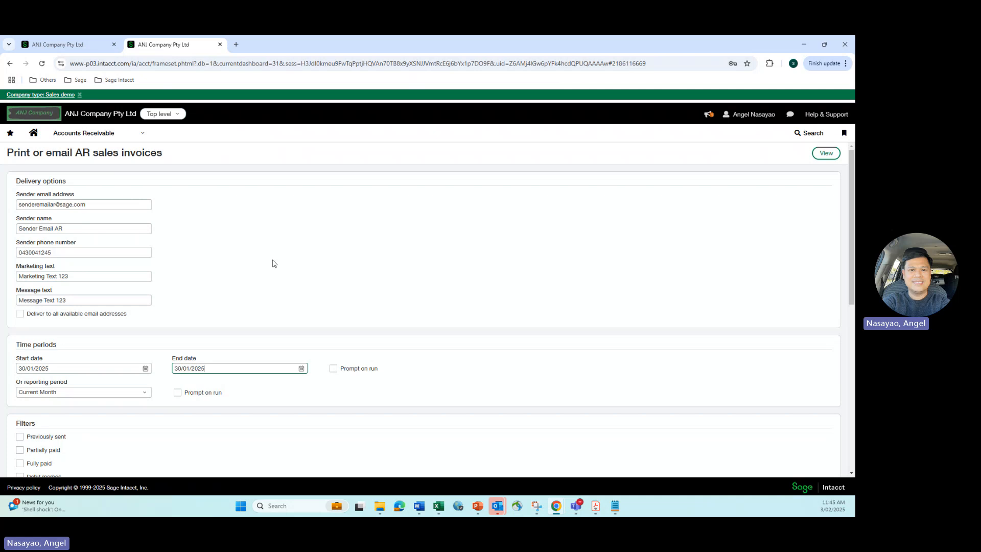
Include previously sent invoices and set the From customer filter to YoavTech Pty Ltd
scroll(271, 263, down, 4)
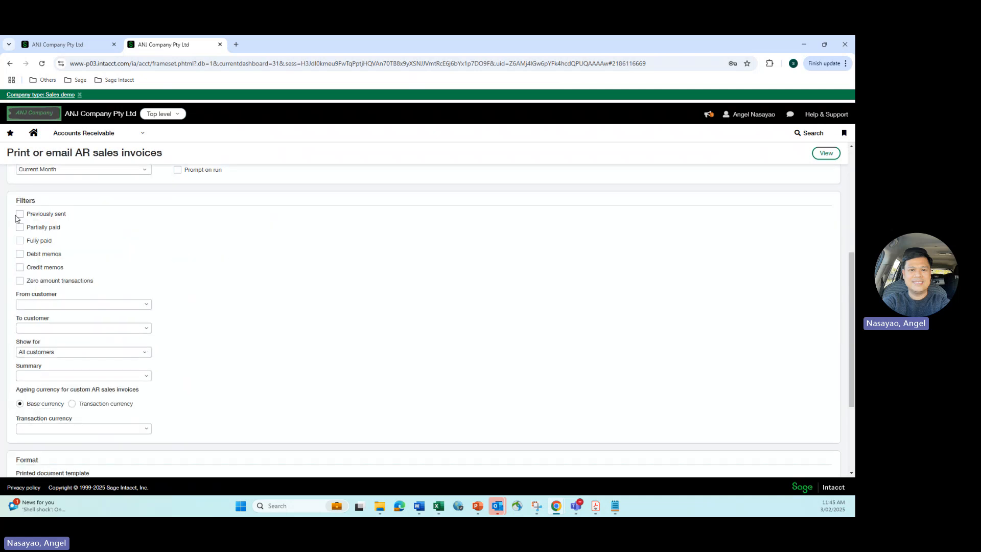
click(20, 215)
click(37, 304)
key(alt+Tab)
click(102, 302)
text(yoav)
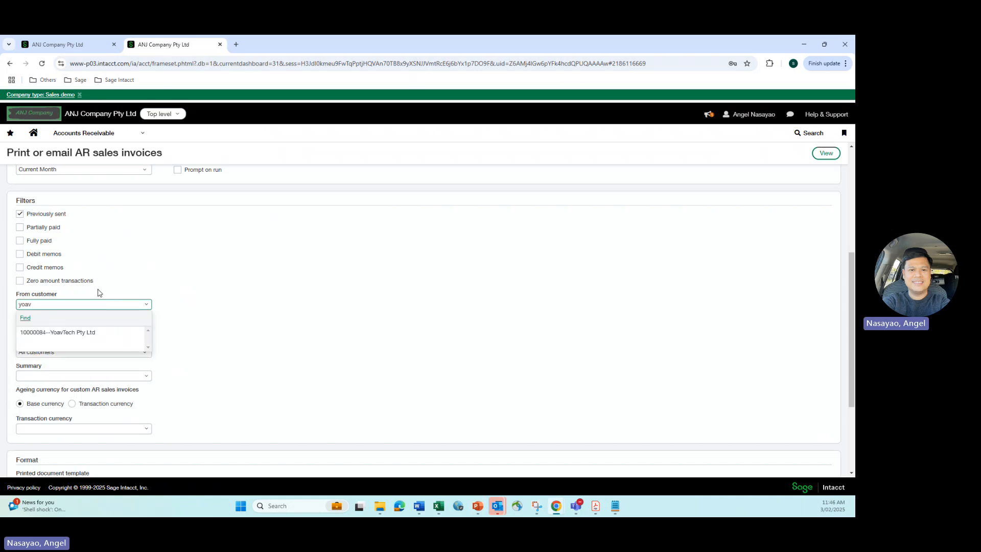
click(76, 332)
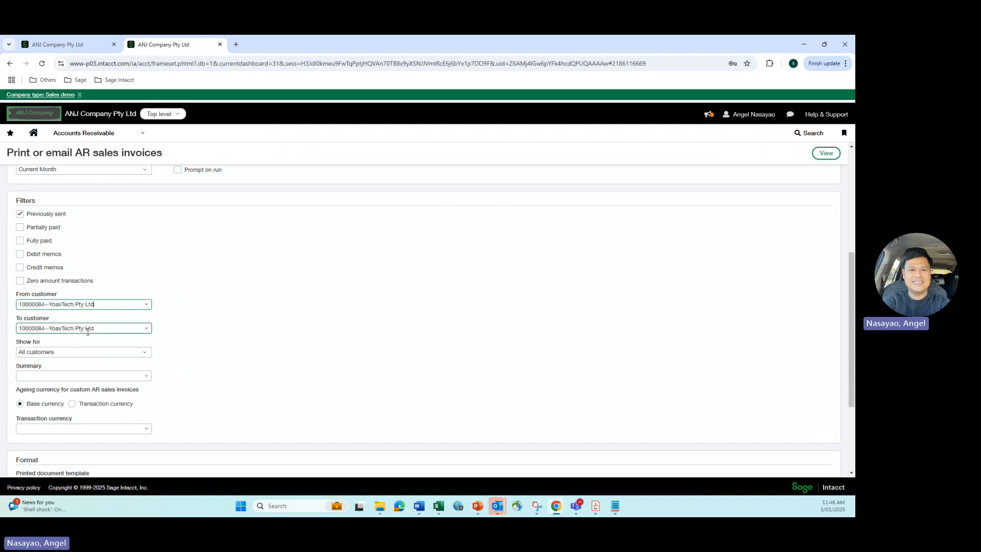
Set the To customer filter to Lael Overload Pty Ltd
drag(99, 328, 20, 325)
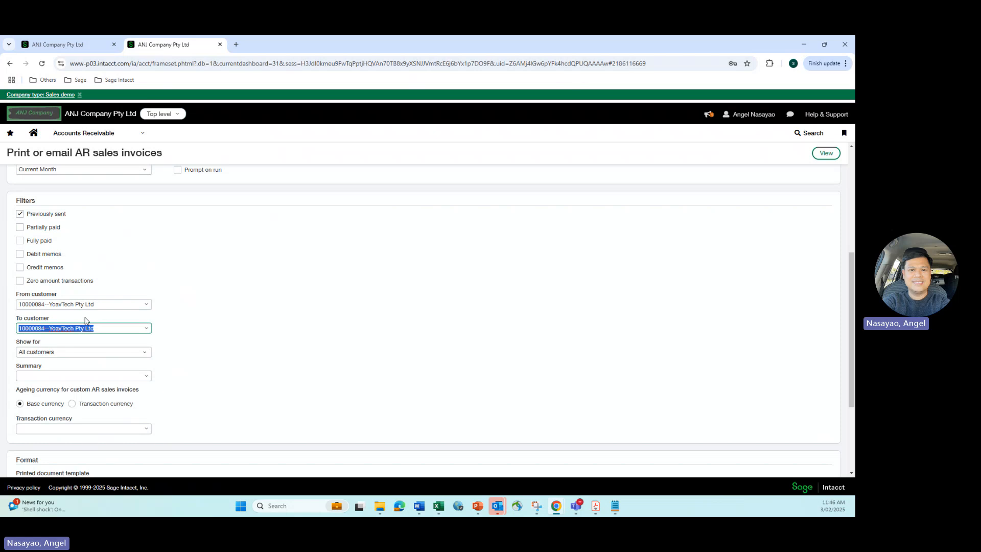
text(lael)
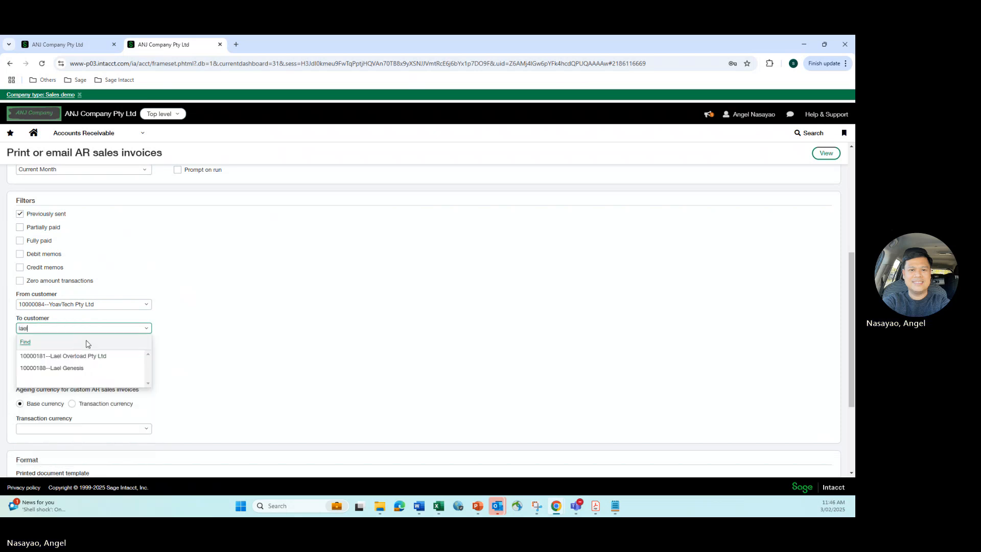
click(88, 357)
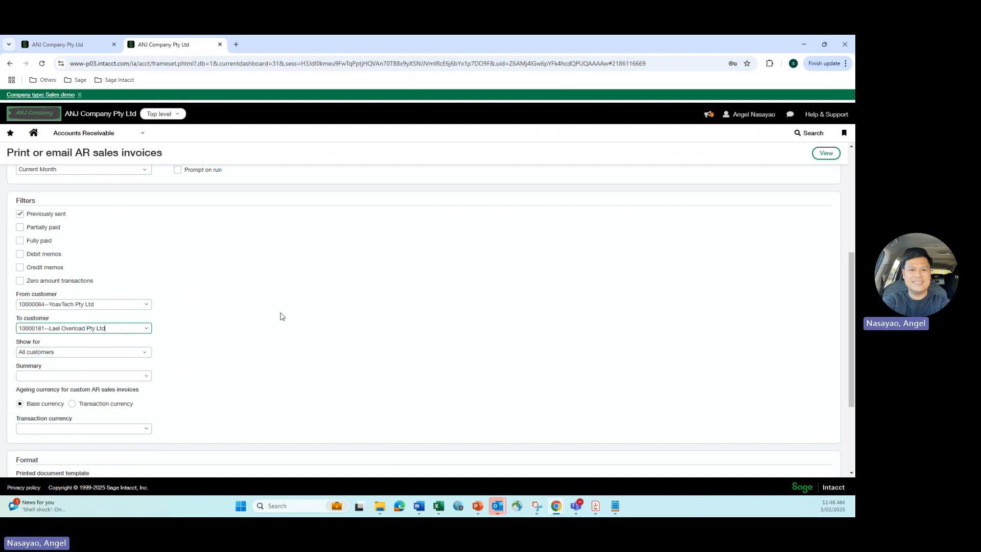
Choose the printed document template Show Invoice or Credit Memo Dynamically and view the matching AR sales invoices
scroll(286, 314, down, 3)
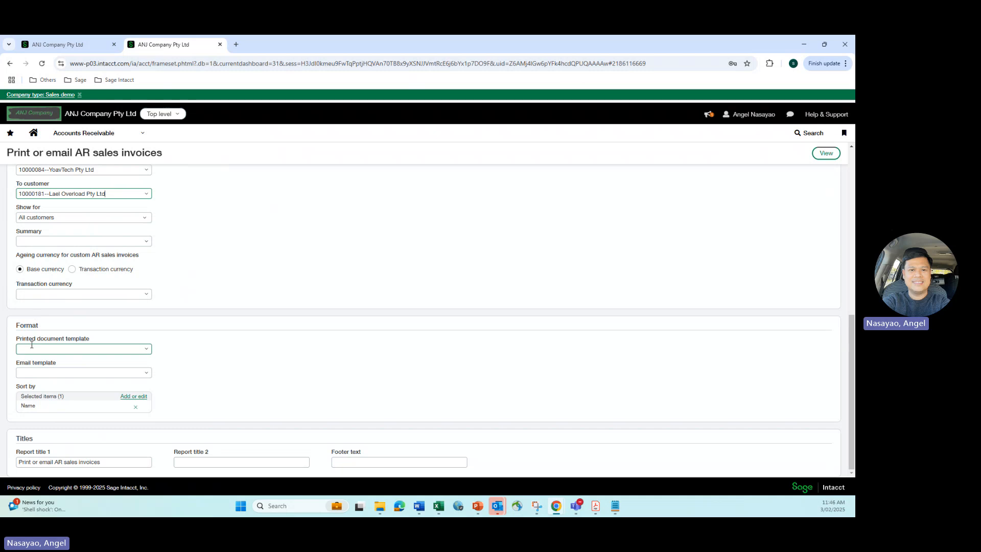
click(138, 349)
text(show)
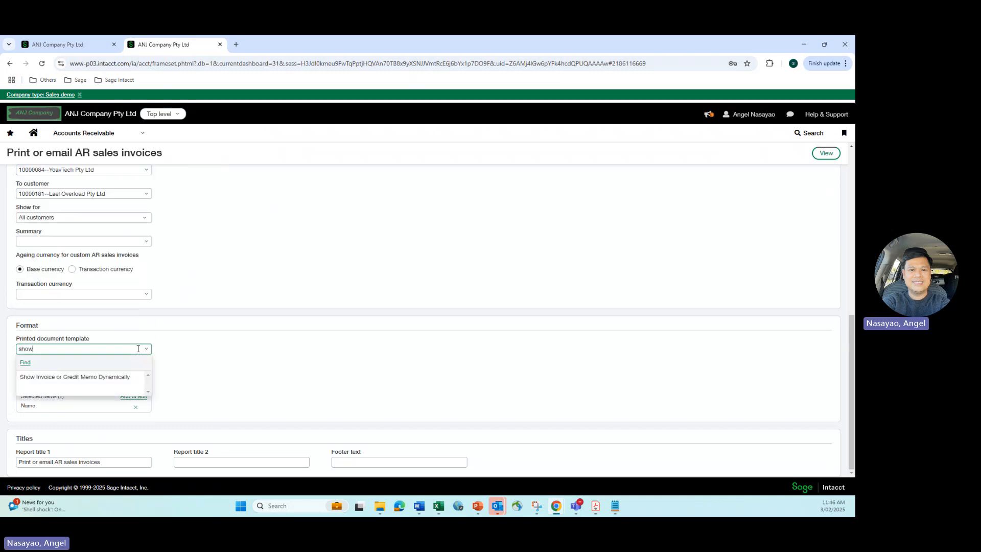
click(74, 377)
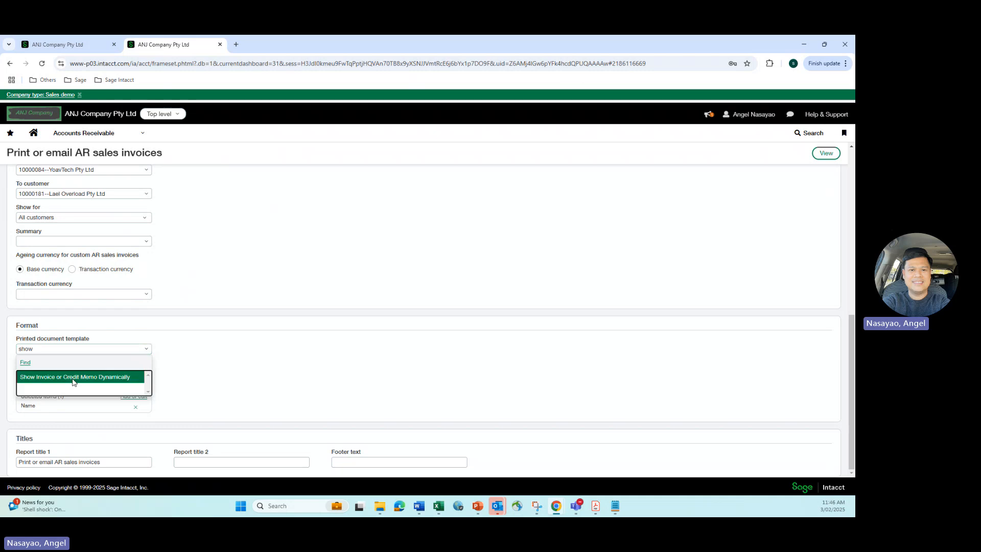
click(827, 152)
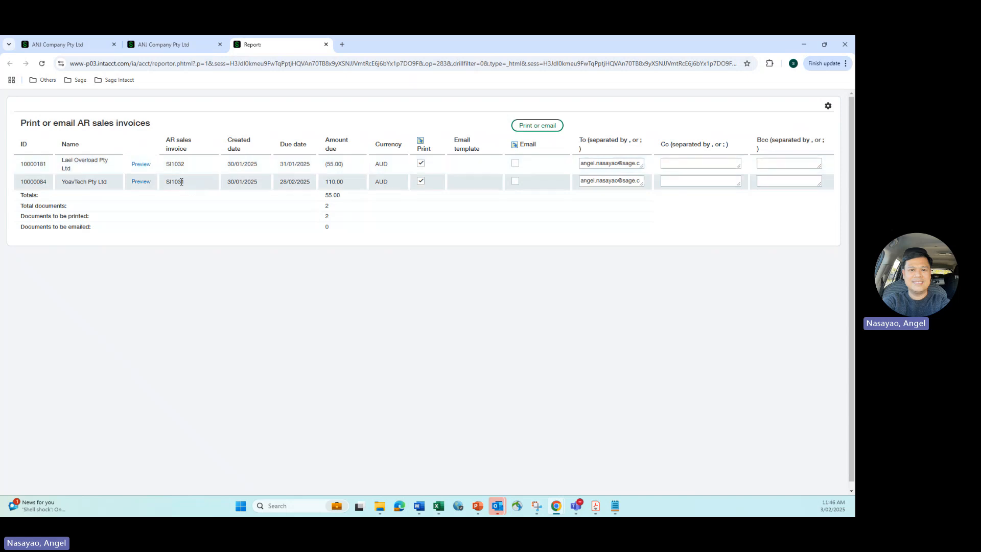
Check the invoice numbers in the list, print both selected sales invoices, and maximize the generated document's window
drag(179, 182, 185, 182)
click(178, 184)
drag(167, 184, 187, 164)
click(171, 164)
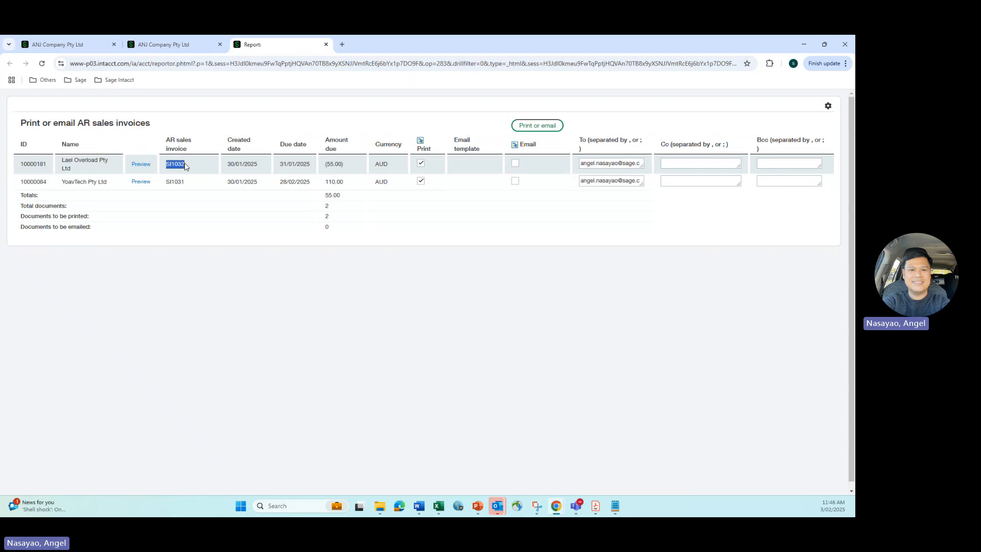
click(528, 127)
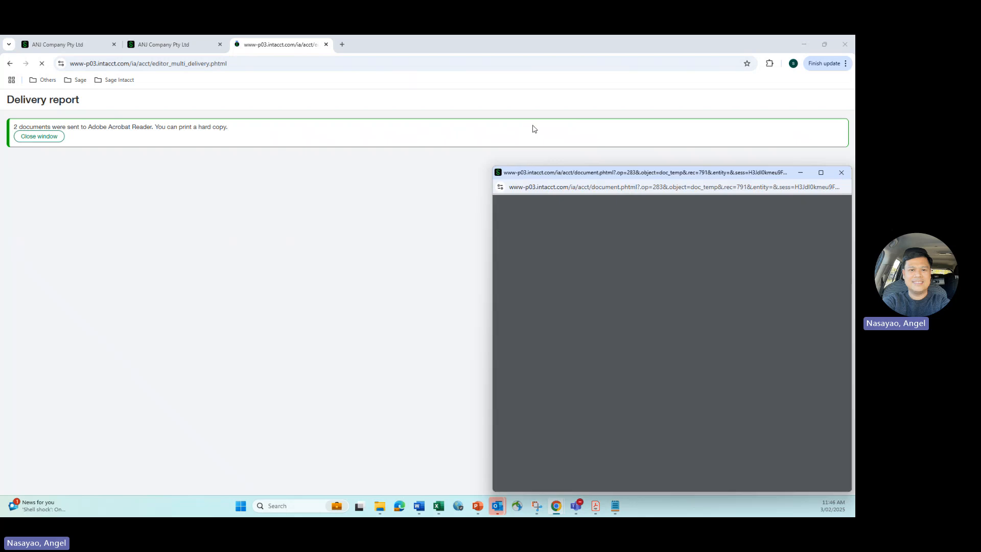
drag(584, 174, 289, 138)
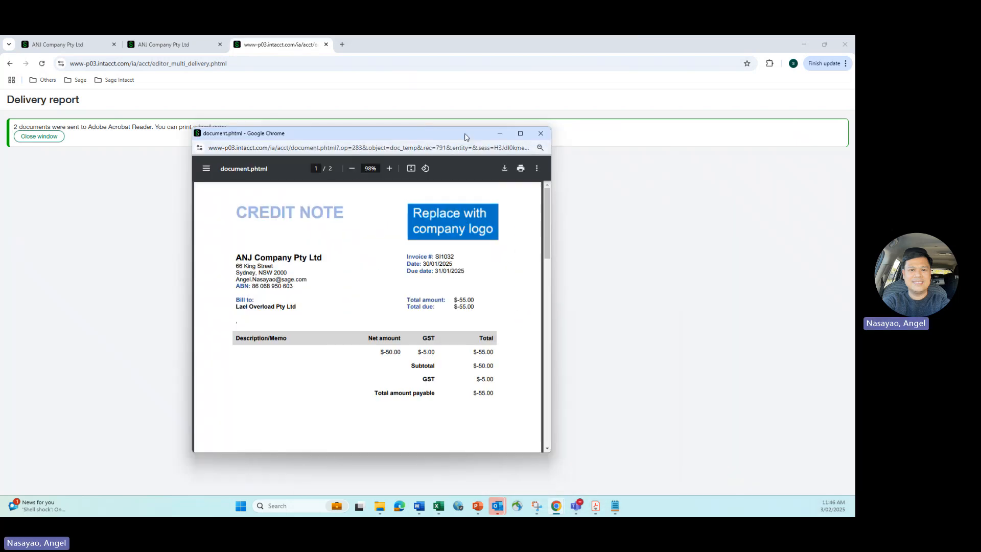
click(523, 131)
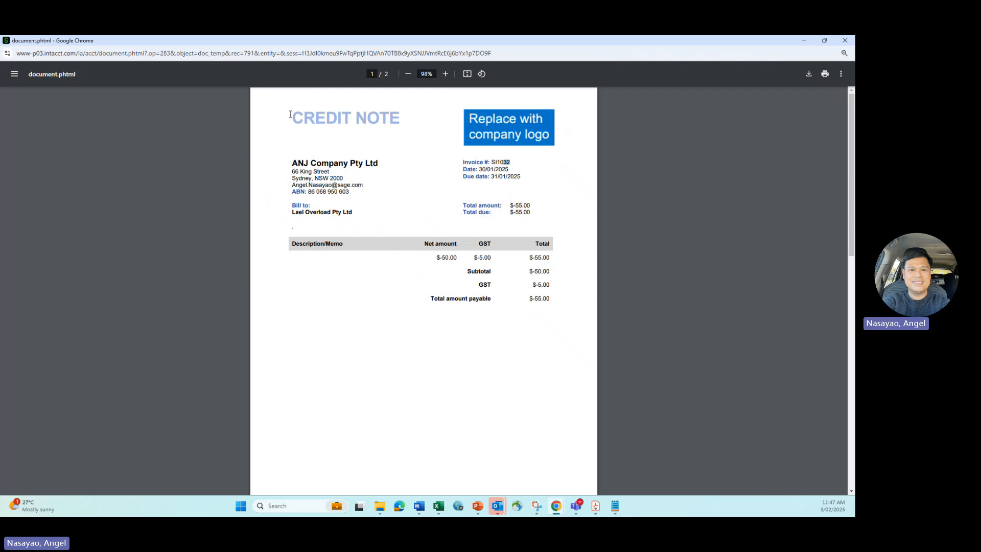
Examine the title and total amount payable on both printed pages, plus the invoice number on the YoavTech Pty Ltd page
drag(290, 117, 395, 120)
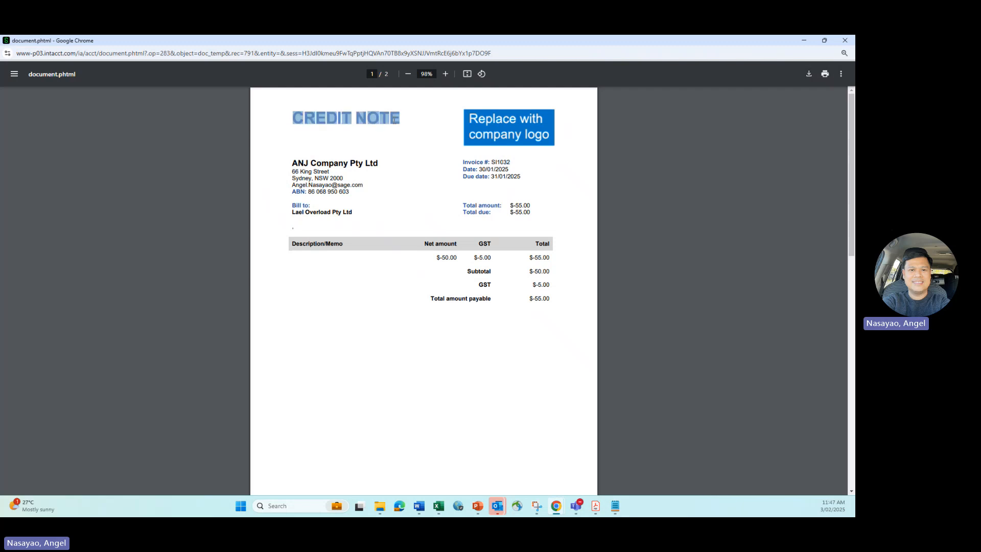
click(403, 157)
drag(534, 299, 553, 301)
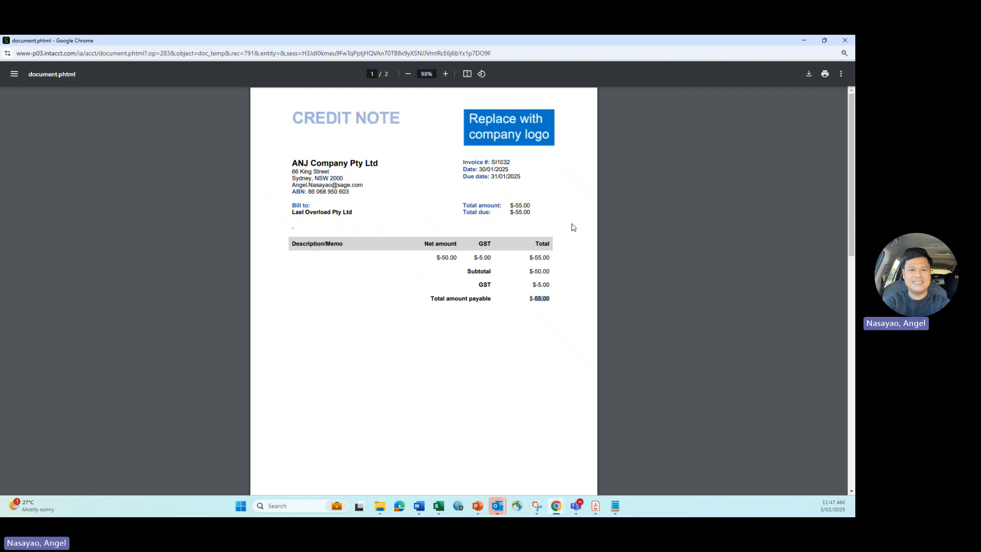
scroll(564, 184, down, 3)
scroll(561, 201, down, 8)
scroll(554, 223, up, 1)
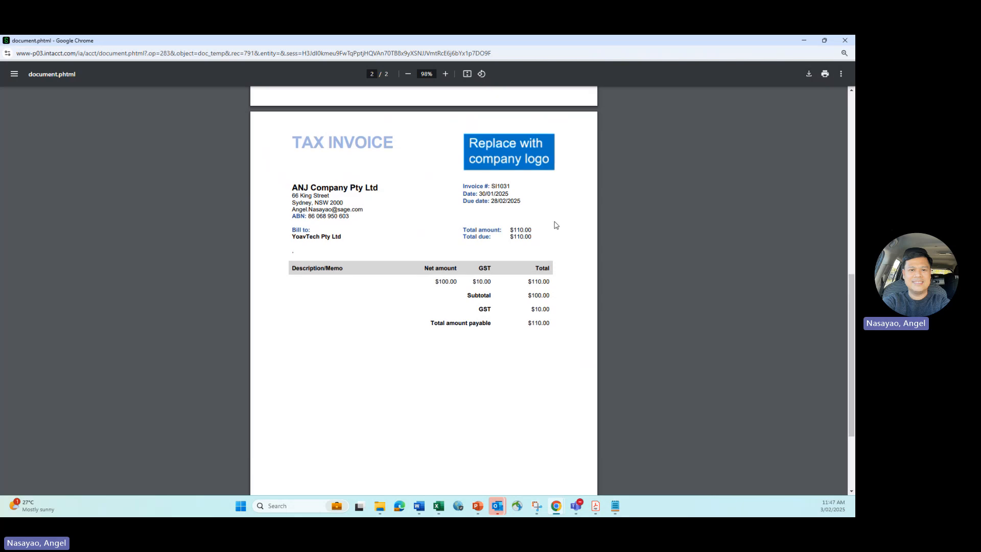
drag(529, 351, 552, 353)
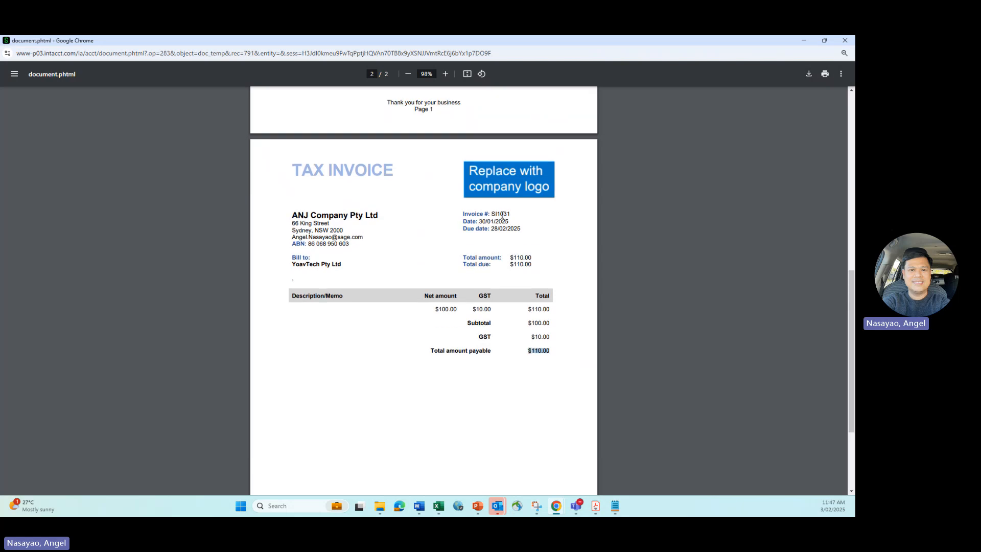
drag(500, 213, 506, 212)
scroll(302, 194, up, 1)
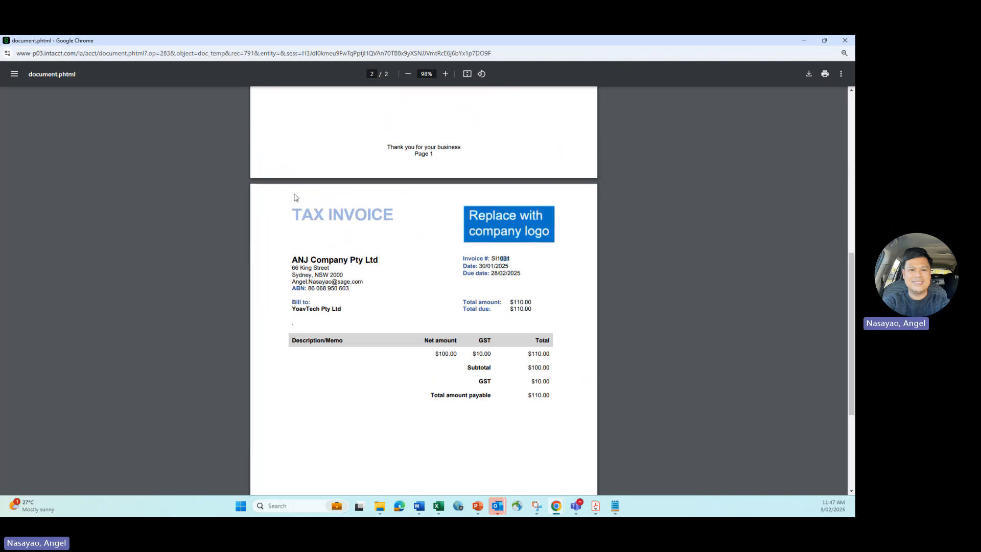
drag(294, 210, 403, 212)
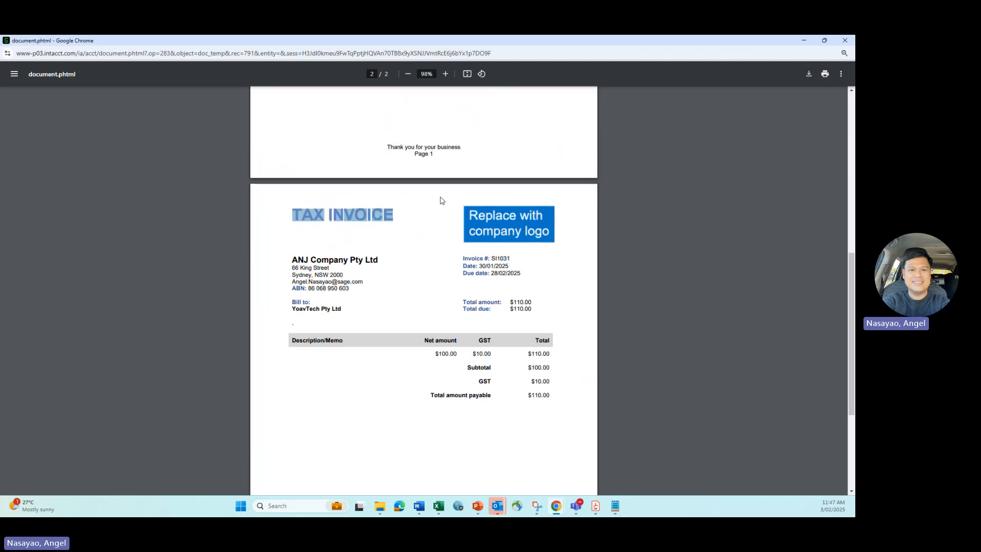
scroll(449, 204, up, 1)
scroll(449, 204, up, 7)
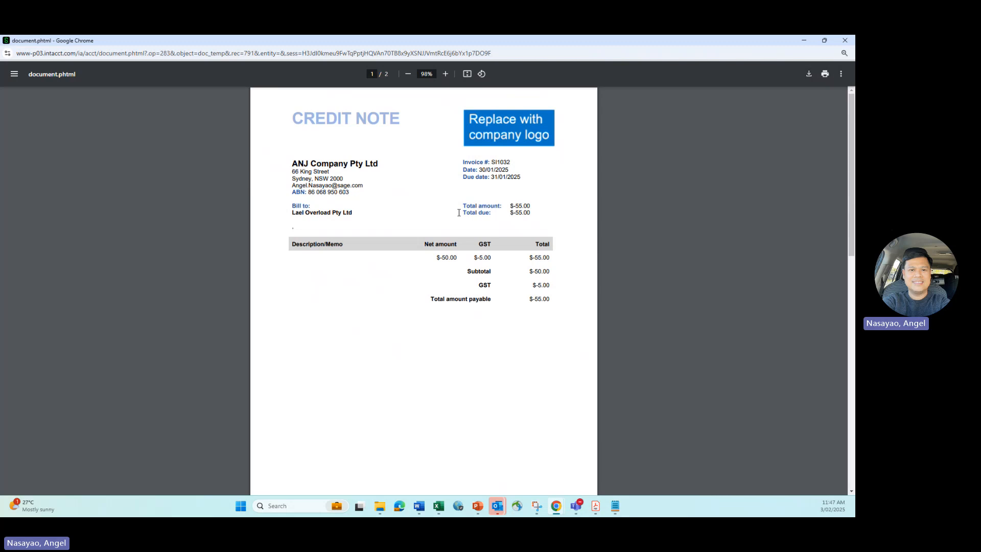
Compare the titles of the Lael Overload Pty Ltd and YoavTech Pty Ltd documents against their total amounts payable
scroll(459, 218, down, 5)
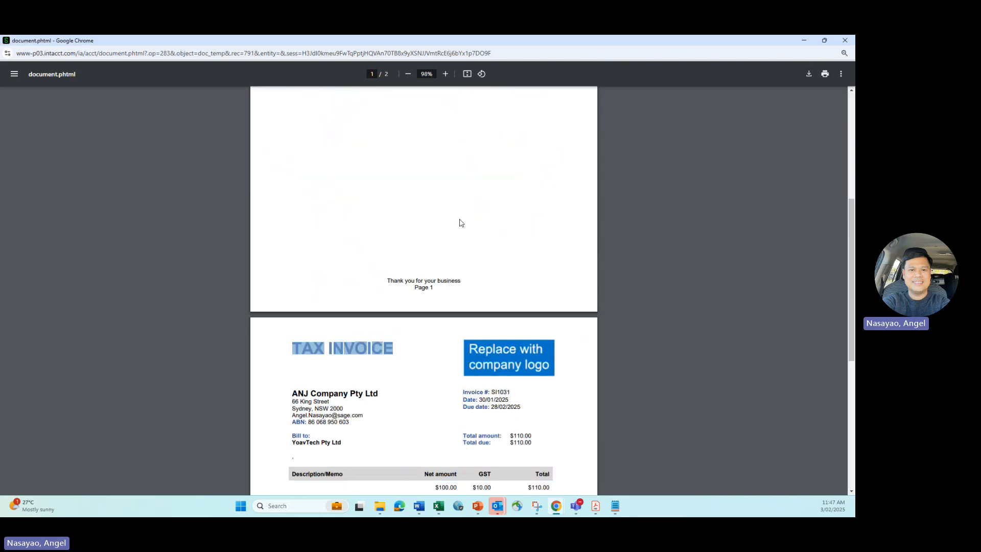
scroll(461, 221, up, 5)
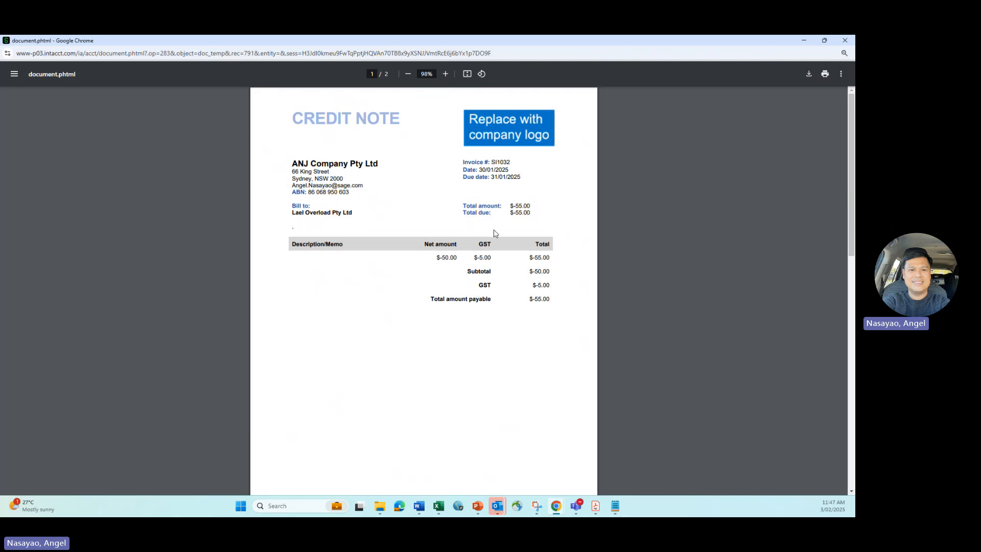
scroll(494, 234, down, 6)
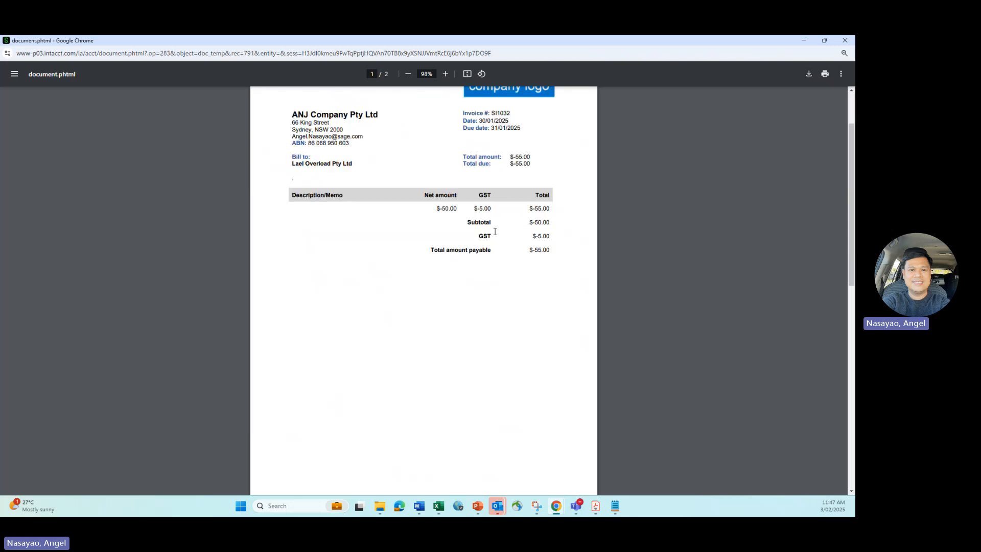
drag(396, 307, 298, 296)
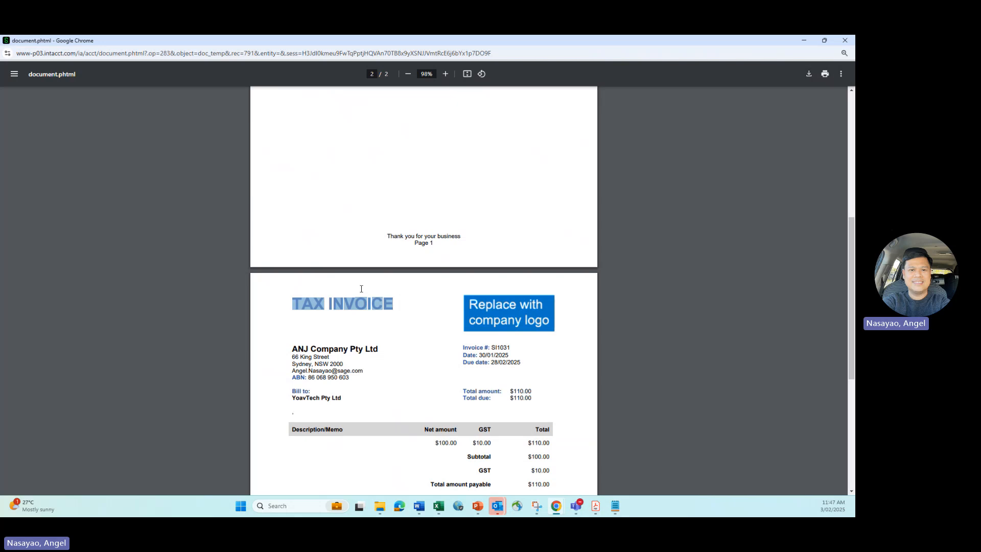
scroll(476, 238, up, 5)
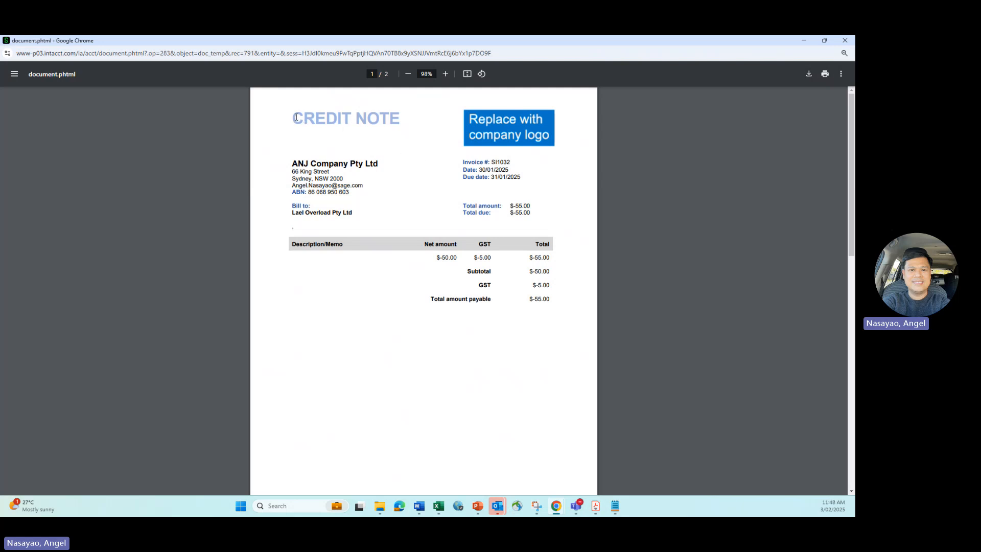
drag(296, 117, 403, 119)
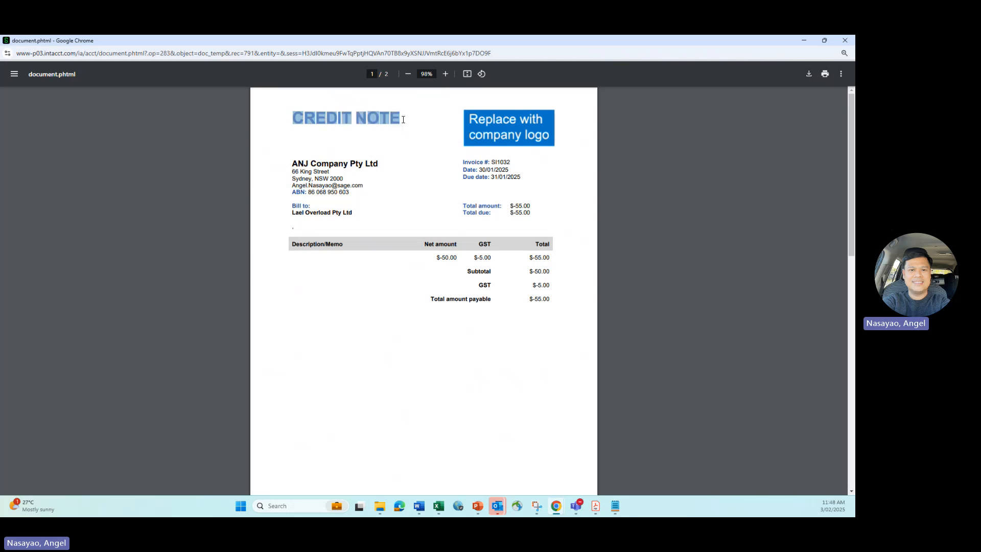
click(534, 300)
scroll(550, 299, down, 7)
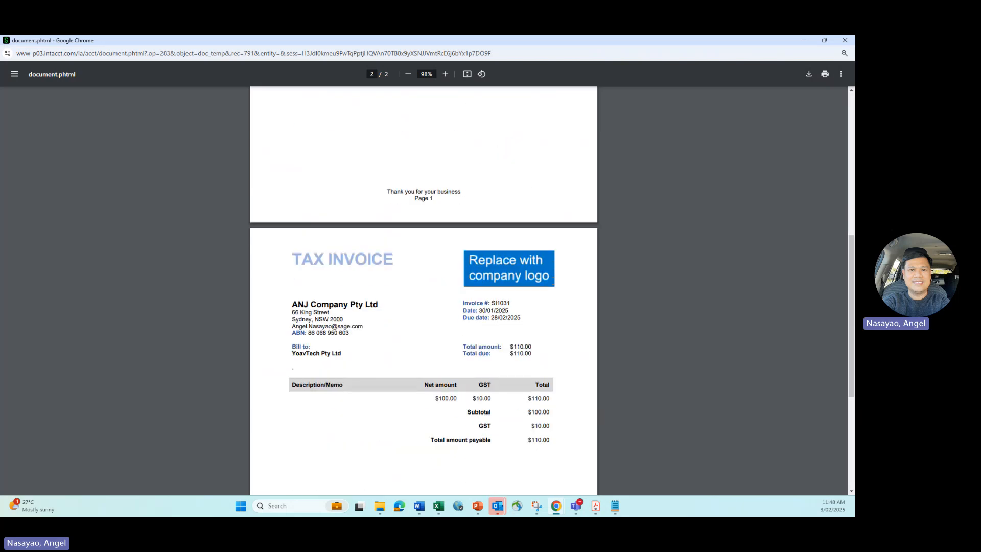
scroll(553, 281, down, 2)
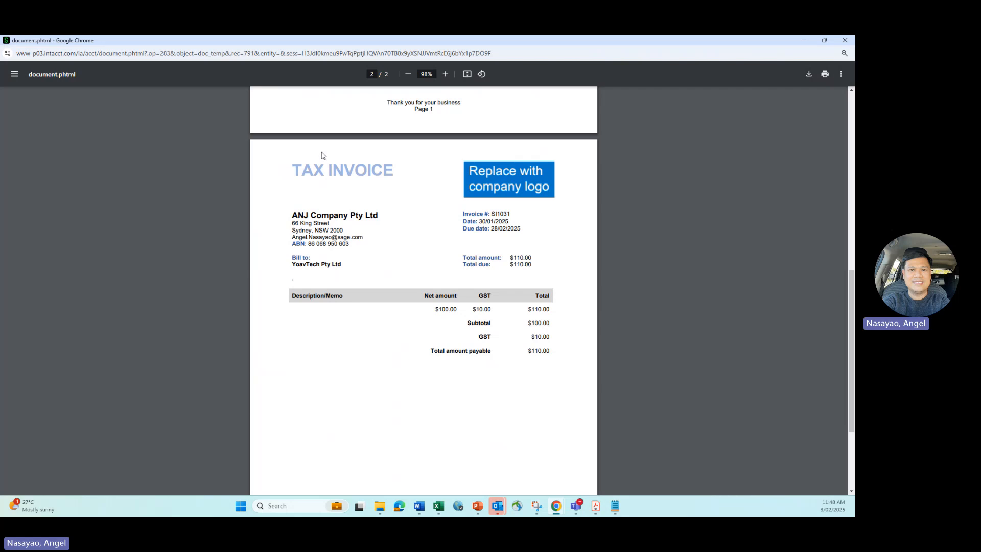
drag(294, 164, 510, 224)
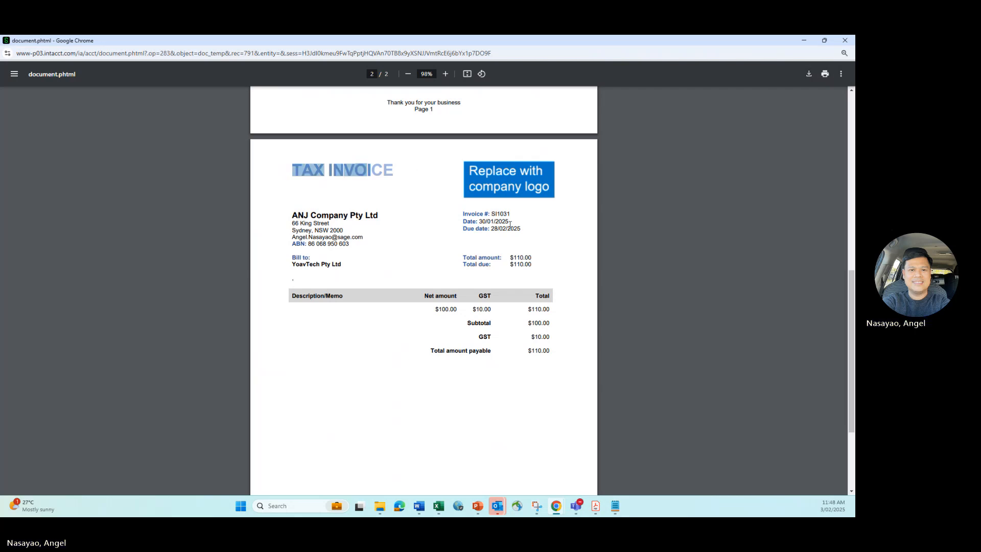